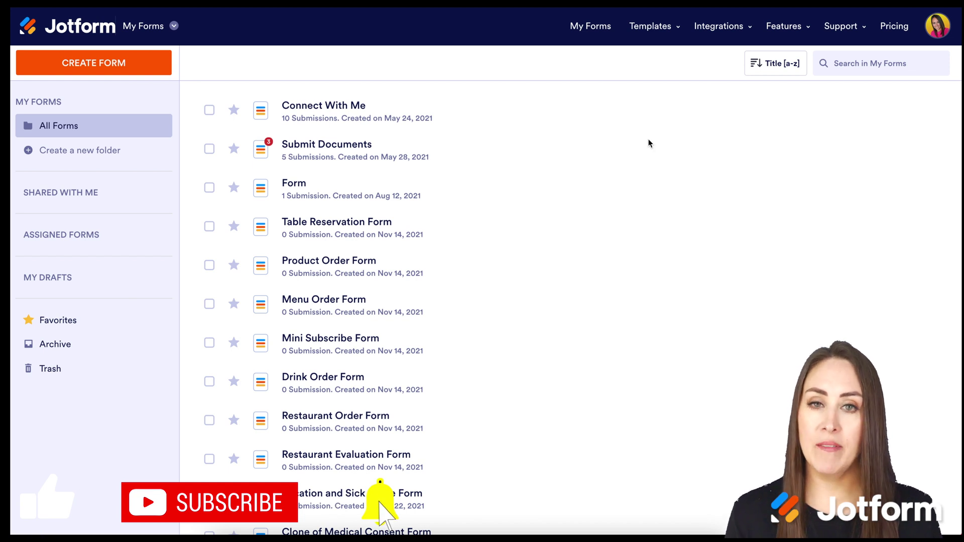
Select, then deselect, the Form, Drink Order Form and Menu Order Form entries in My Forms
mouse_move(916, 198)
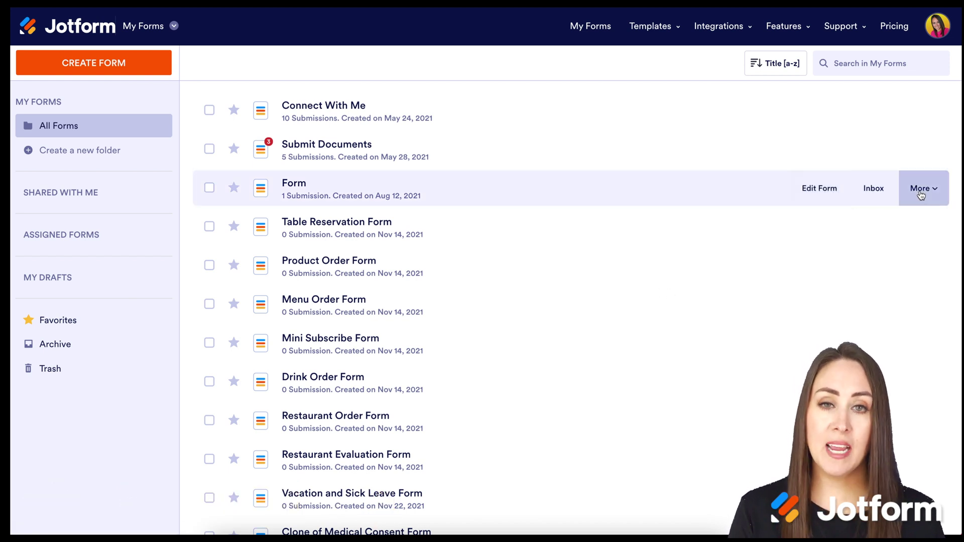
click(920, 195)
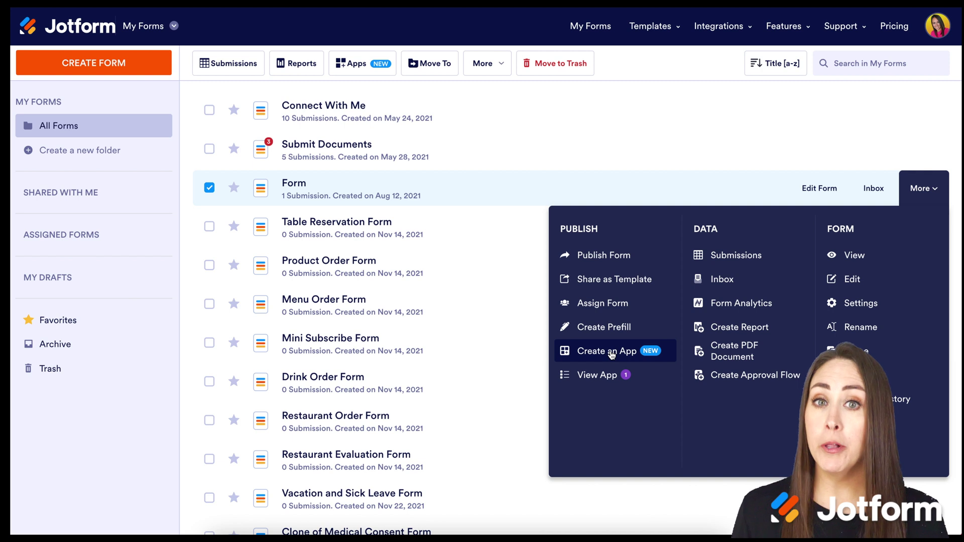
click(210, 382)
click(210, 306)
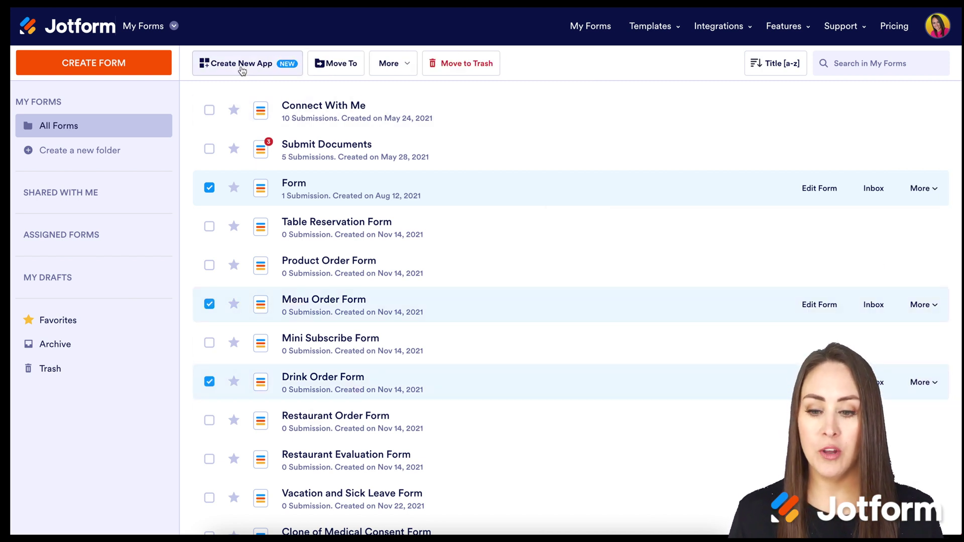
click(209, 188)
click(207, 305)
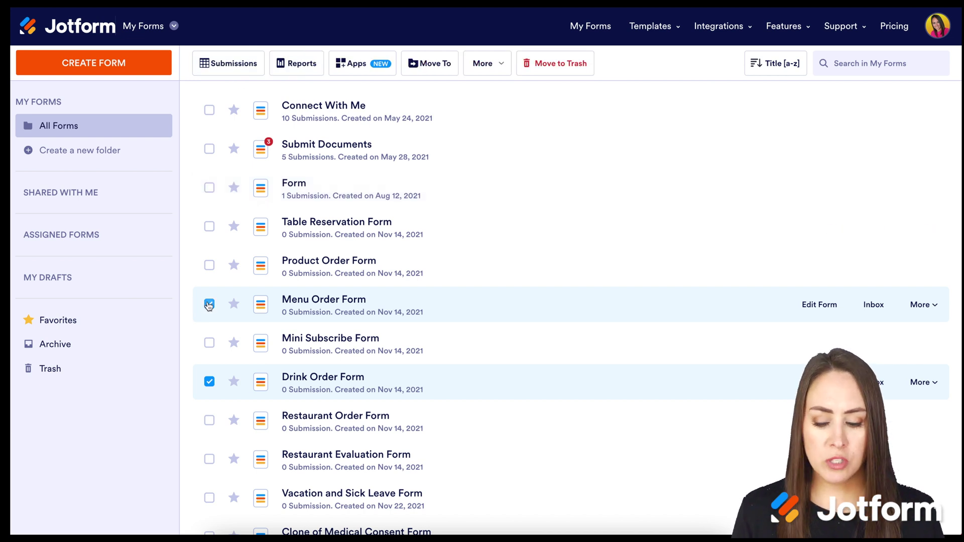
click(210, 383)
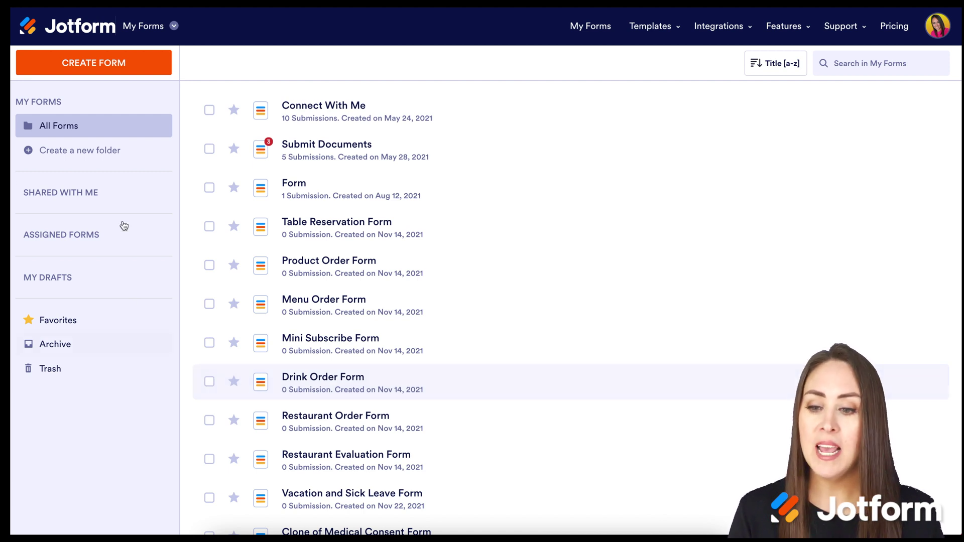
Switch from forms to My Apps and start creating a new app
click(172, 27)
click(224, 169)
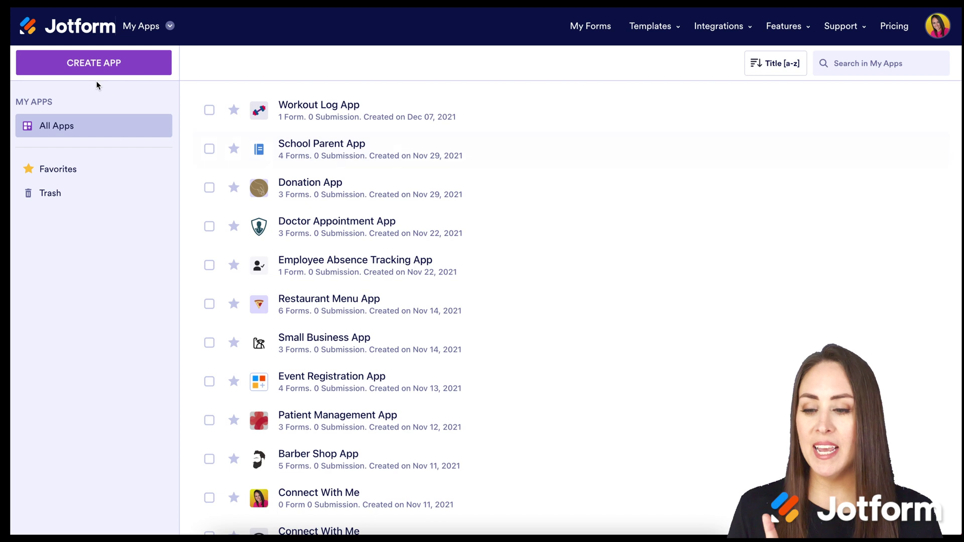
click(100, 67)
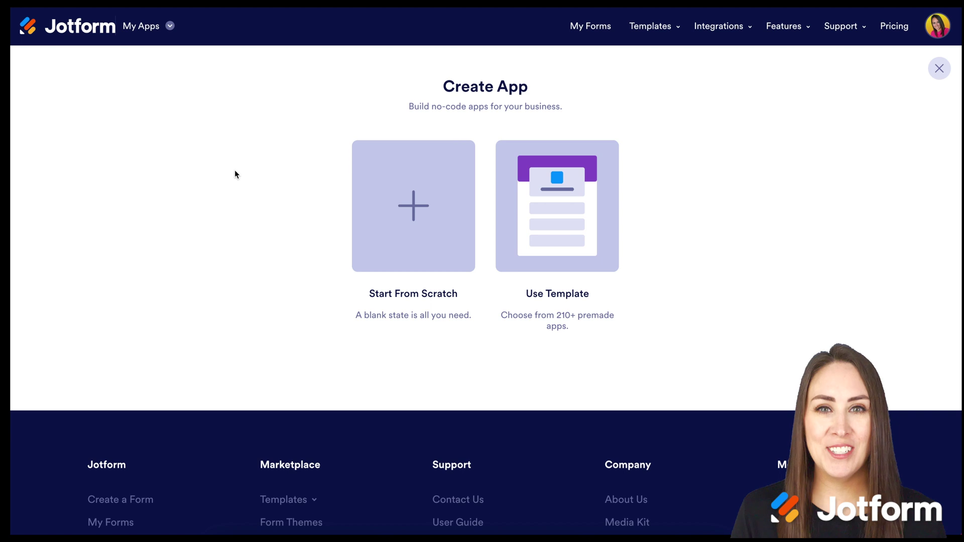
Choose Use Template and browse categories like Scheduling App and Patient Management App
click(579, 195)
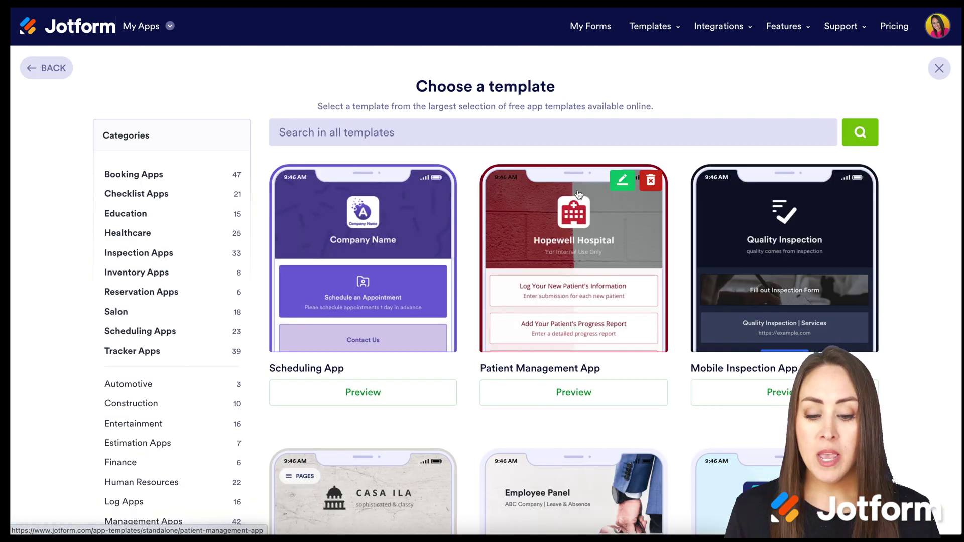
scroll(468, 279, down, 10)
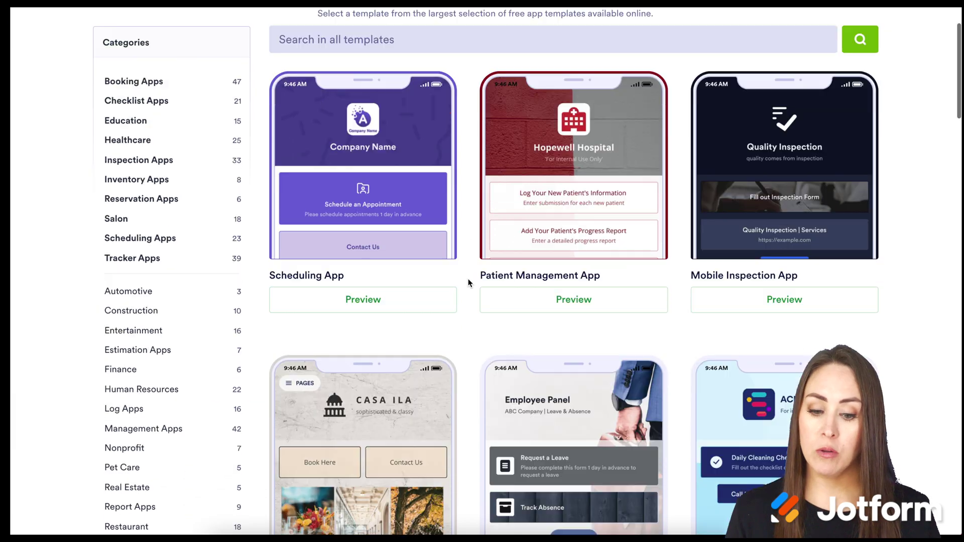
scroll(469, 279, up, 8)
scroll(468, 279, up, 3)
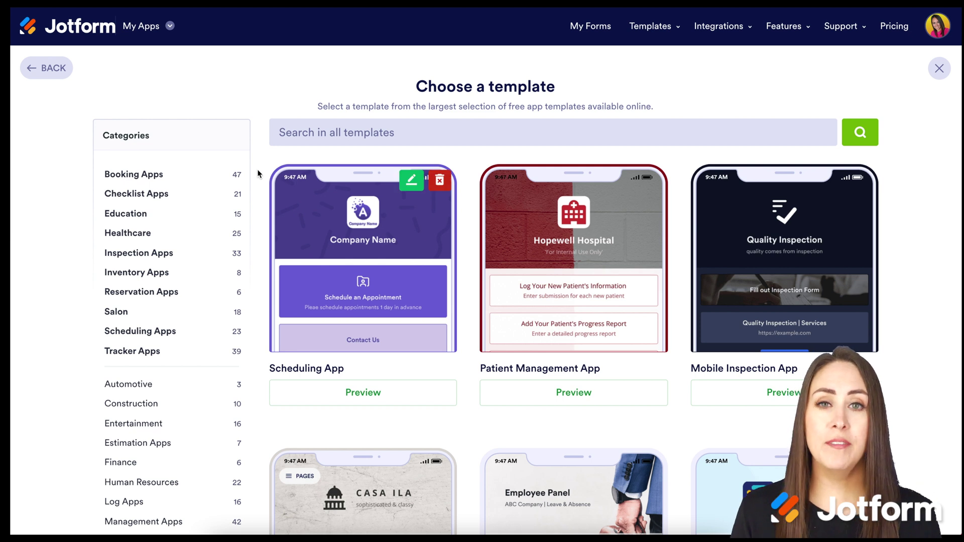
scroll(201, 396, down, 3)
scroll(201, 397, down, 2)
scroll(201, 397, up, 3)
scroll(202, 397, up, 2)
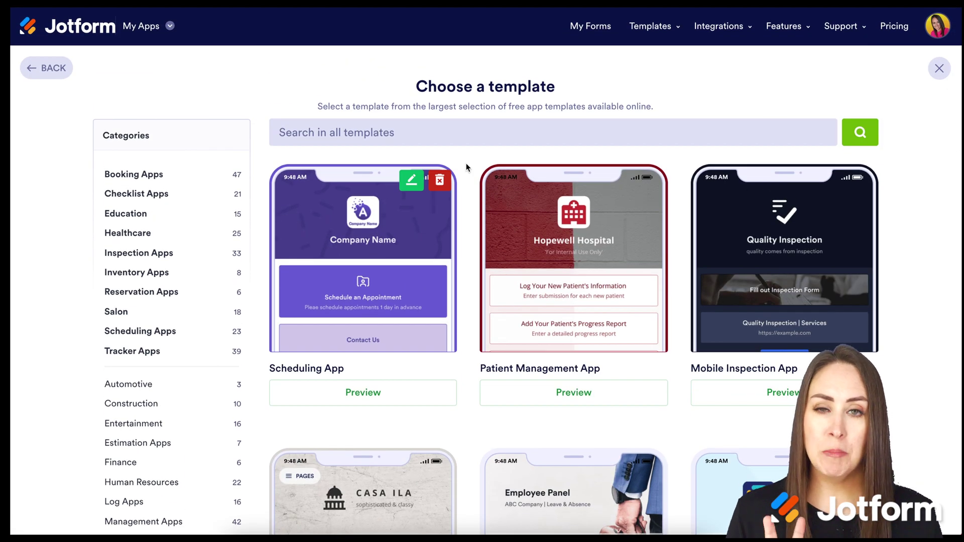
Search templates for 'ecommerce' and create an app from the Ecommerce App Template
click(458, 132)
text(ecommerce)
key(Return)
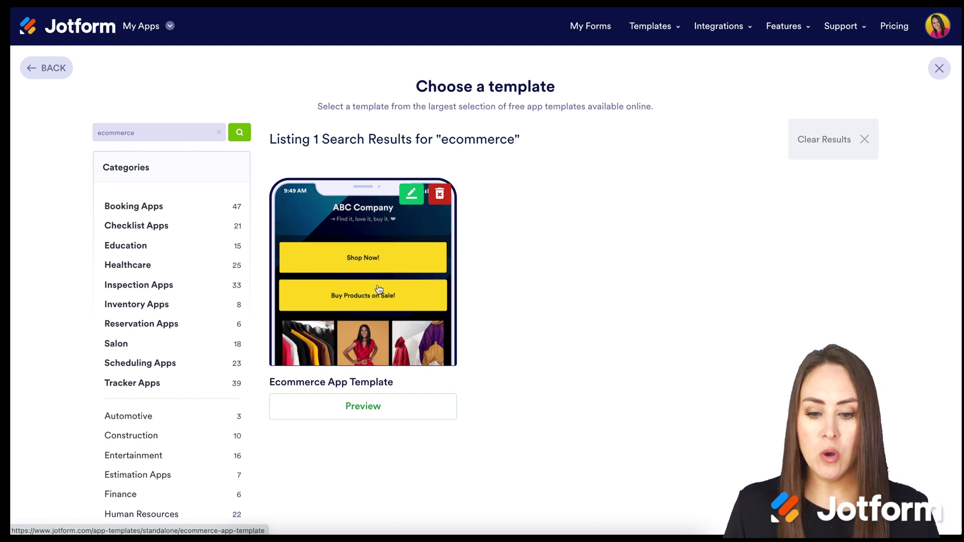
click(382, 281)
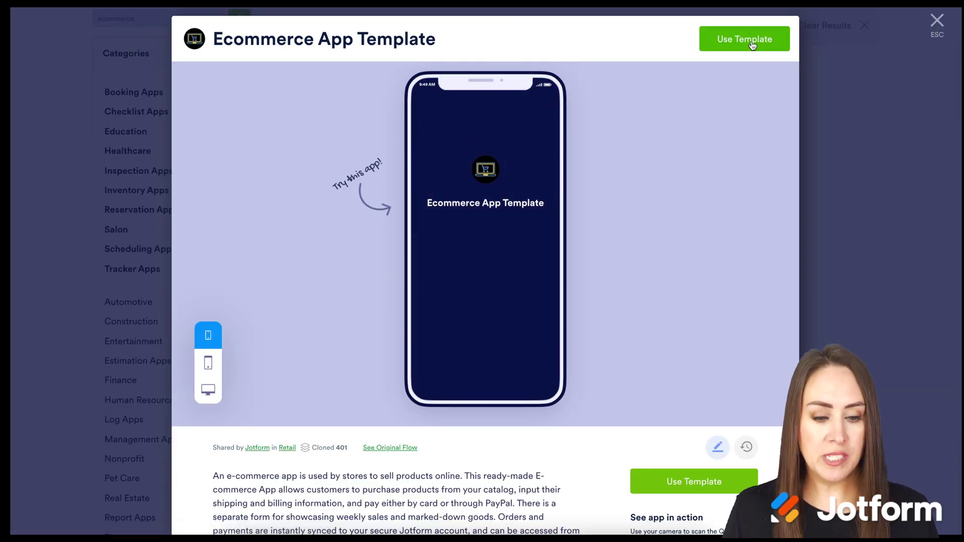
click(752, 44)
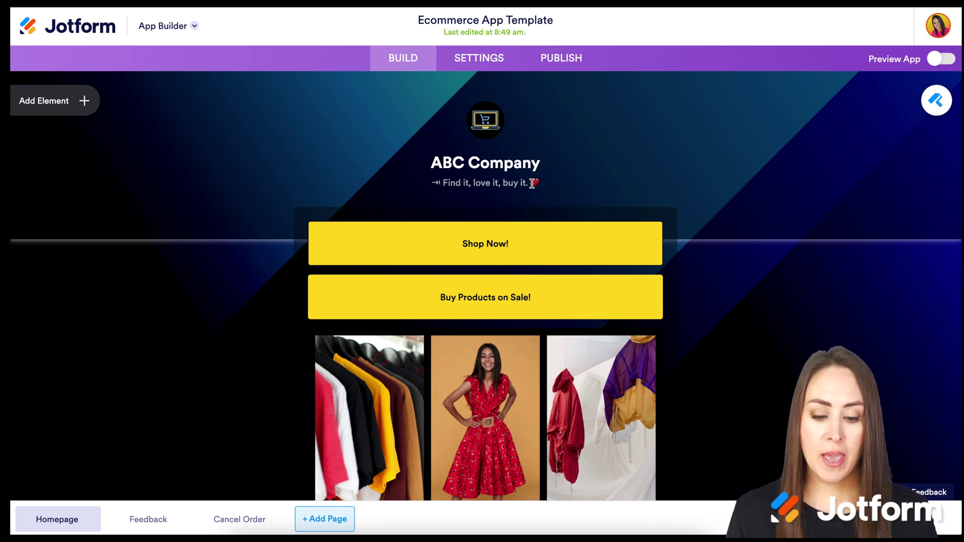
scroll(718, 288, down, 3)
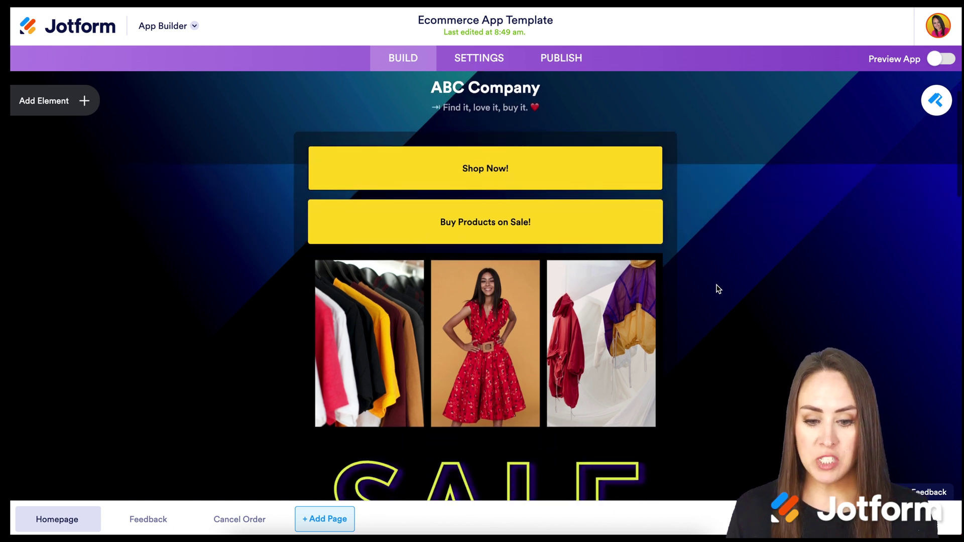
click(546, 173)
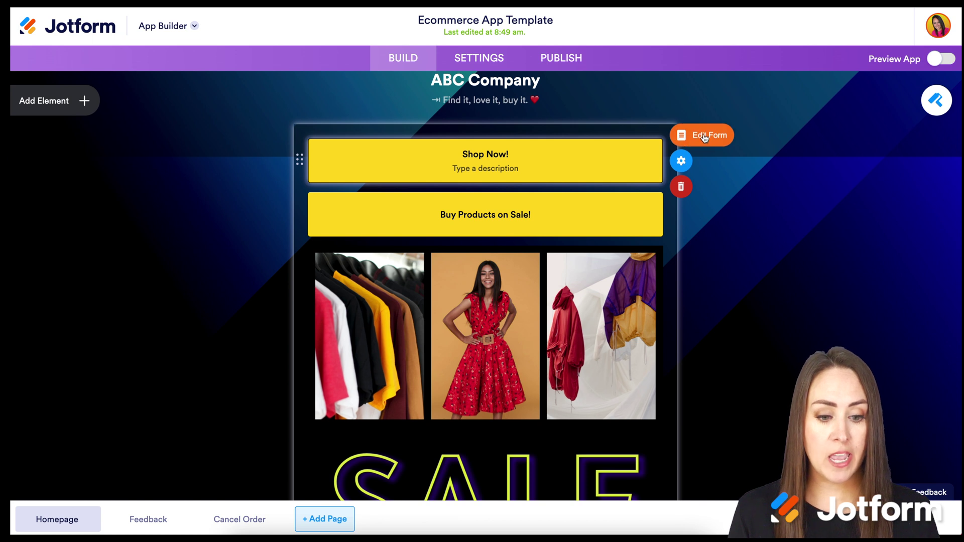
click(584, 211)
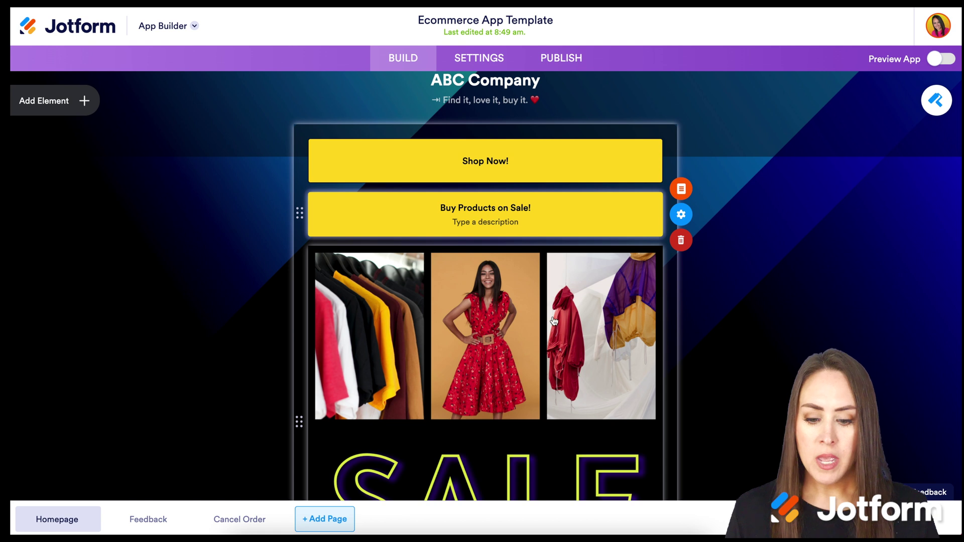
scroll(556, 318, down, 3)
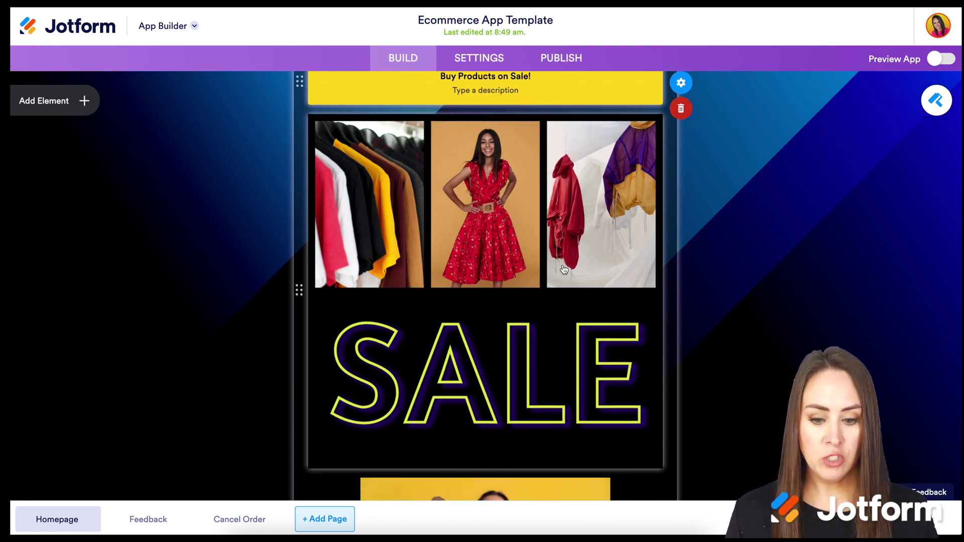
scroll(564, 270, down, 6)
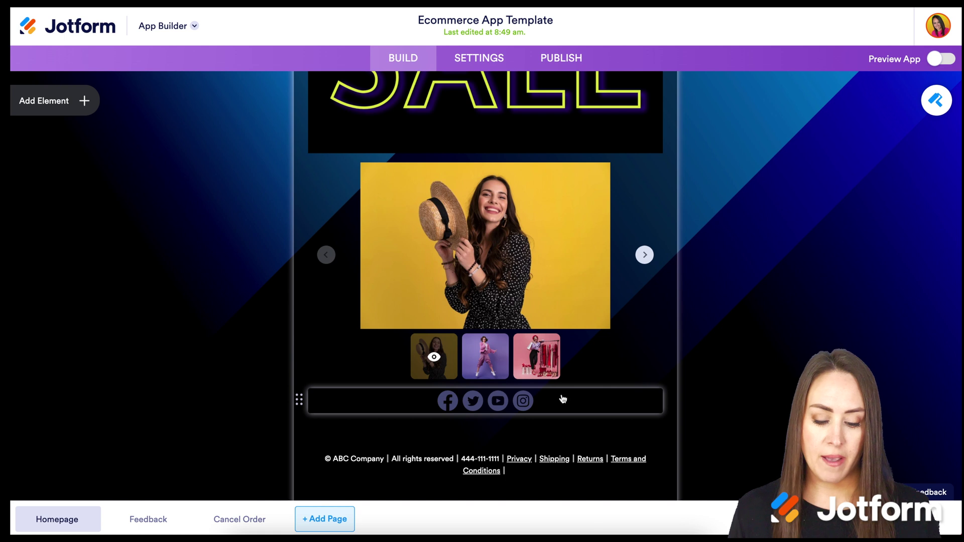
scroll(562, 400, down, 3)
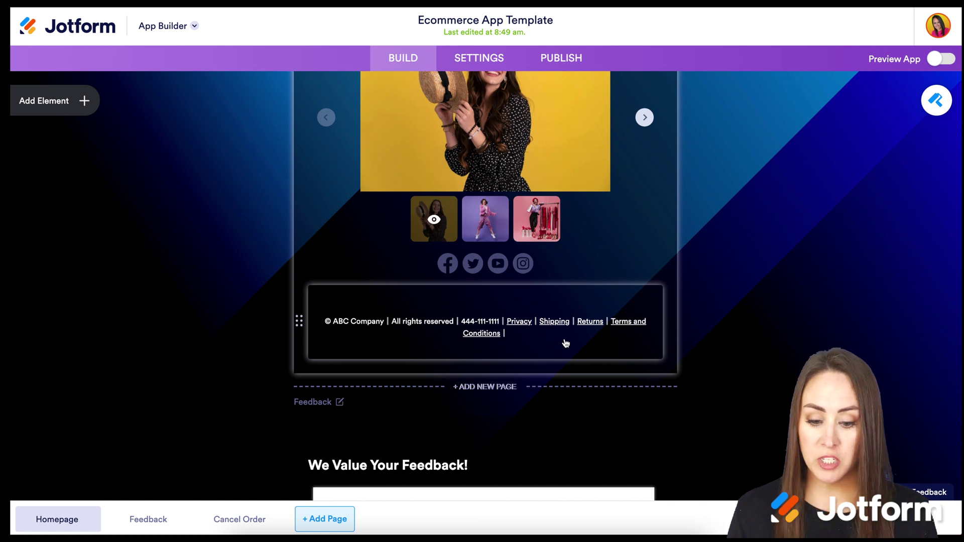
Inspect the Give Feedback element and Cancel Order button, then return to the Homepage
scroll(566, 343, down, 3)
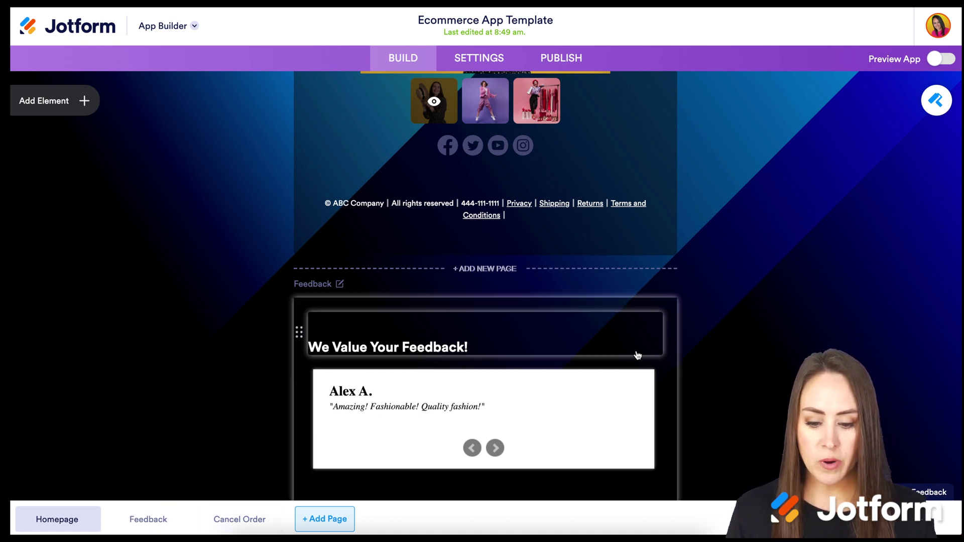
scroll(728, 395, down, 5)
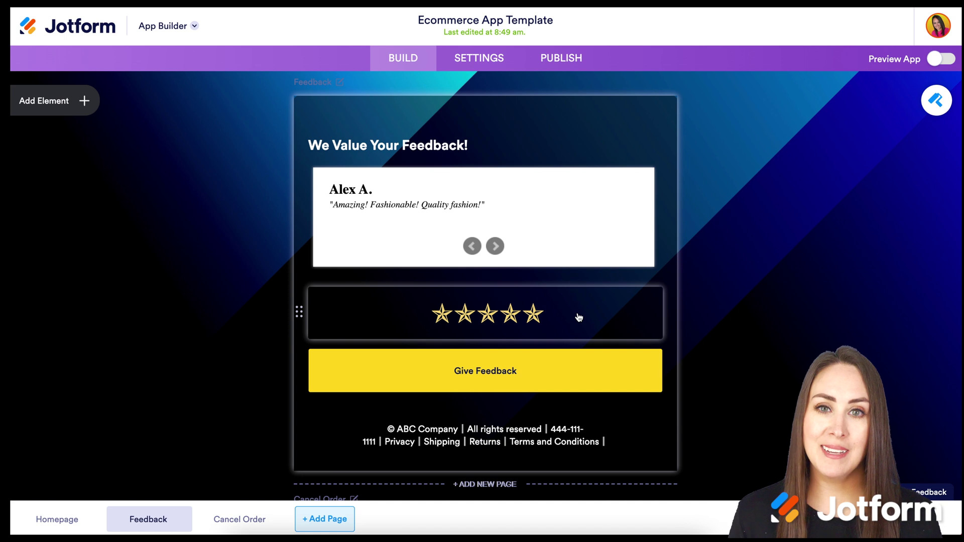
click(537, 382)
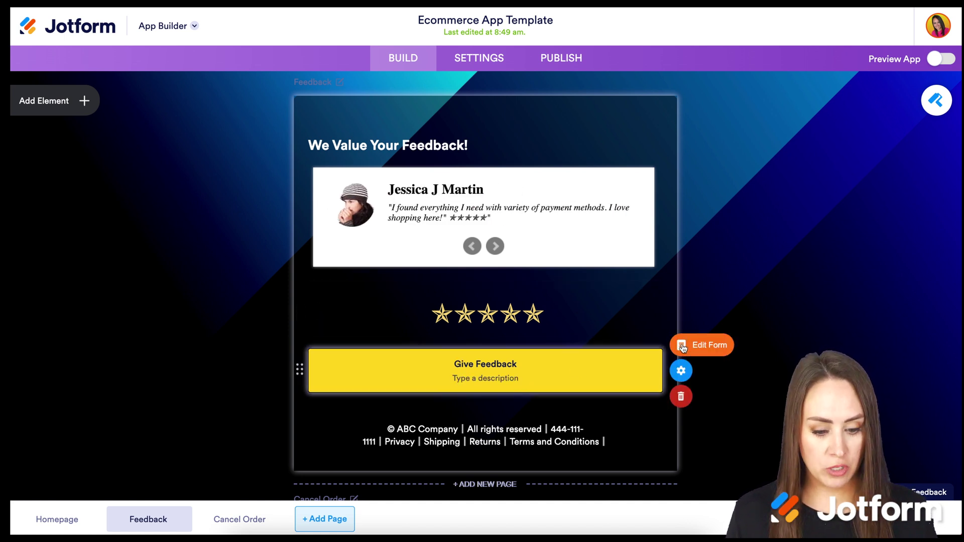
scroll(630, 442, down, 5)
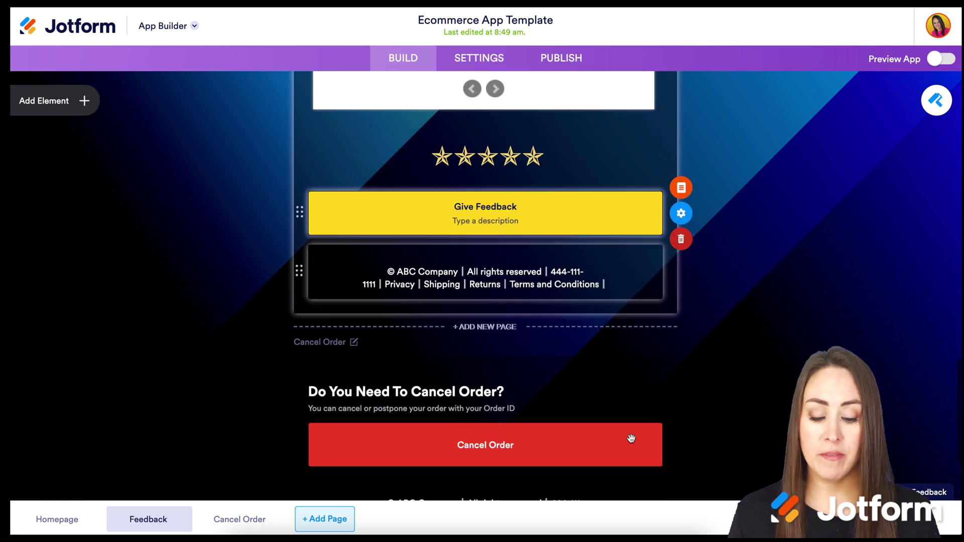
scroll(632, 443, down, 2)
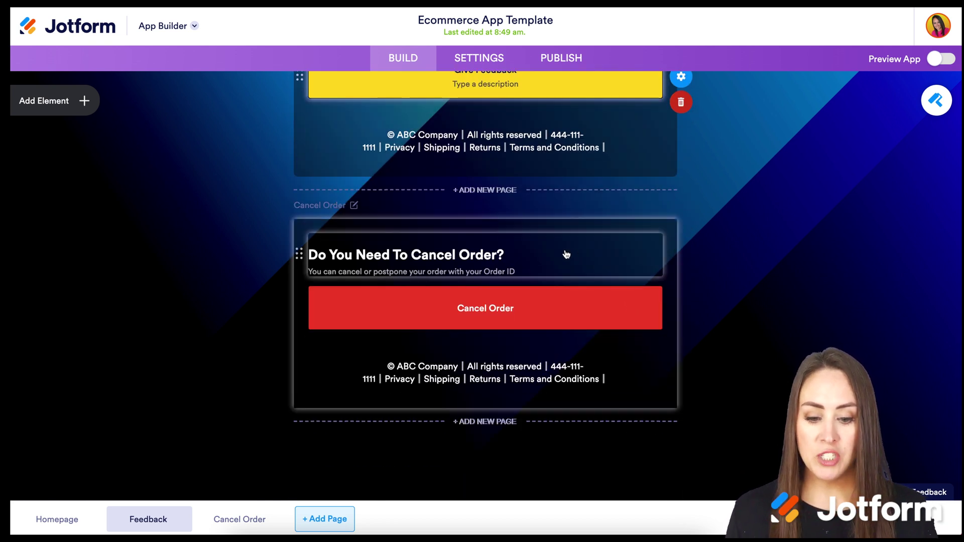
click(513, 318)
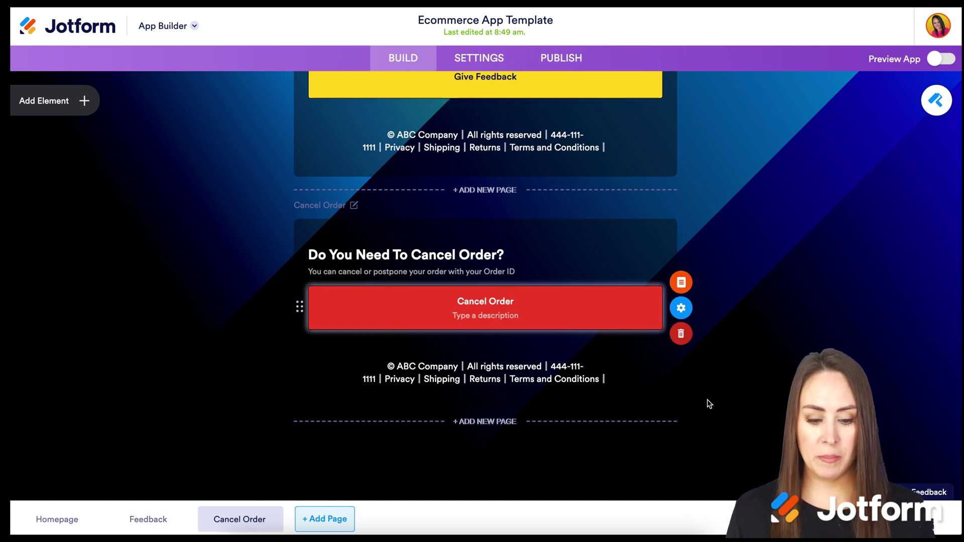
scroll(707, 402, up, 15)
scroll(709, 402, up, 4)
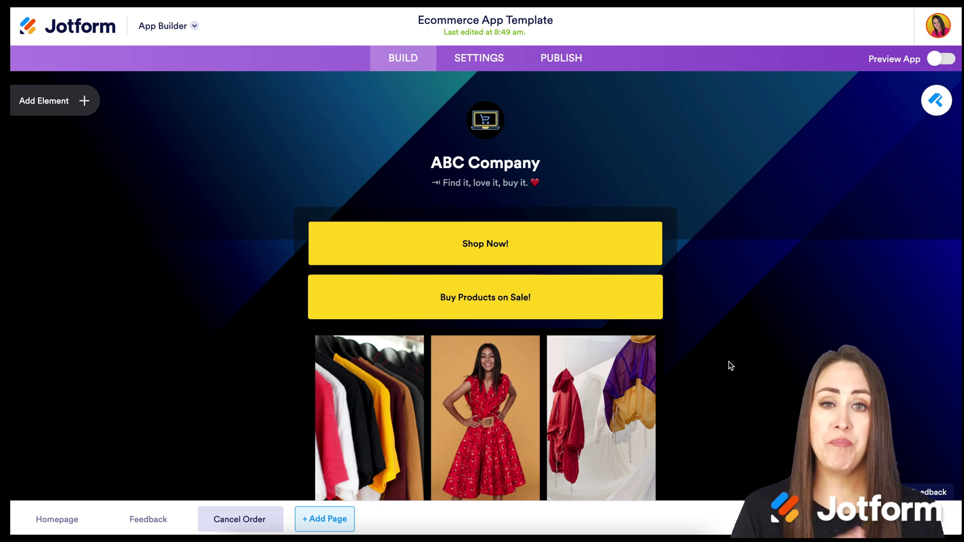
Try adding a Form element, picking Vacation and Sick Leave Form, then cancel without adding
click(82, 102)
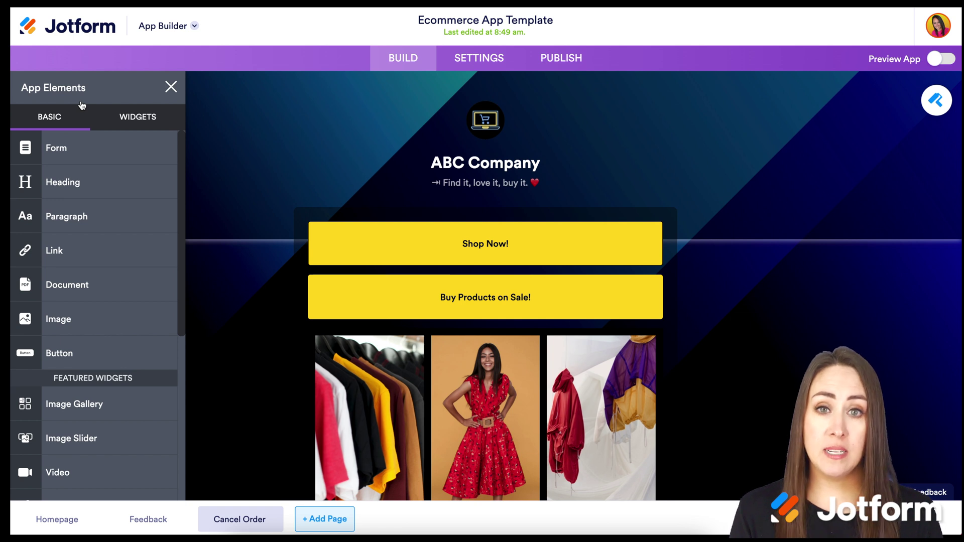
click(68, 147)
scroll(405, 299, down, 5)
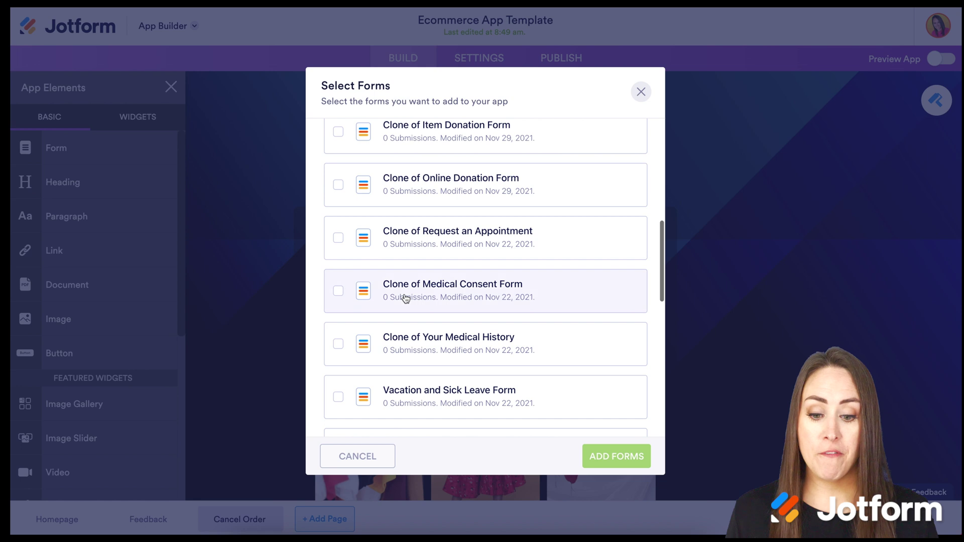
scroll(406, 299, down, 2)
click(338, 293)
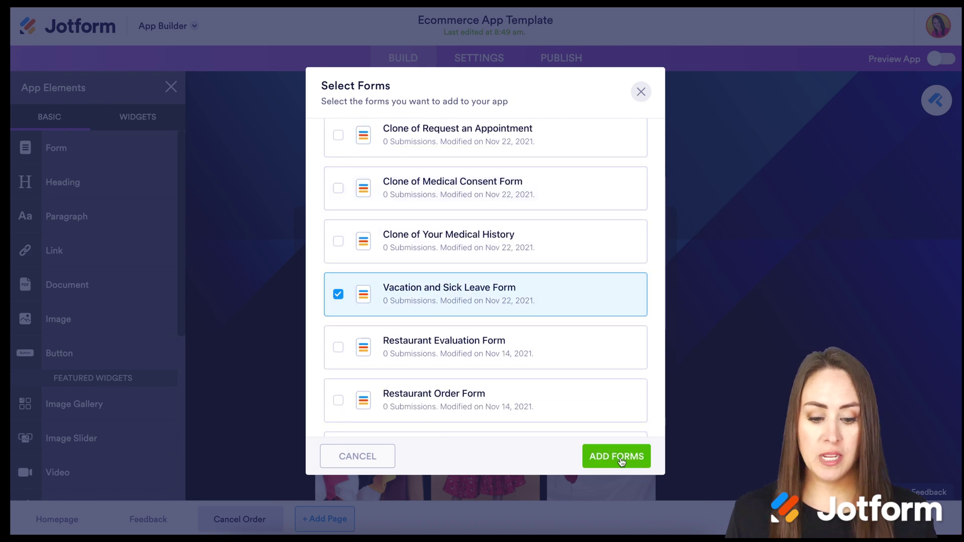
click(641, 92)
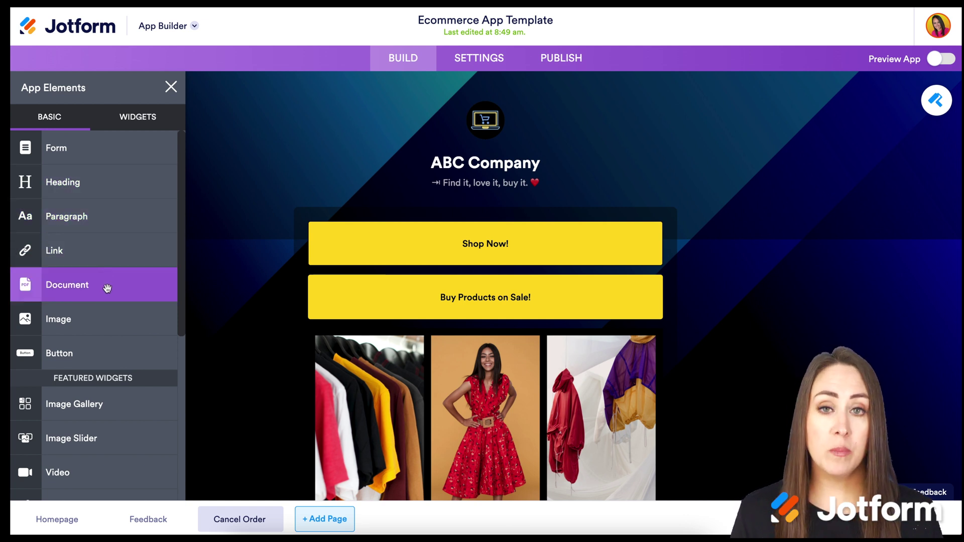
Browse the BASIC elements list and the WIDGETS tab, then return to BASIC
scroll(107, 288, down, 1)
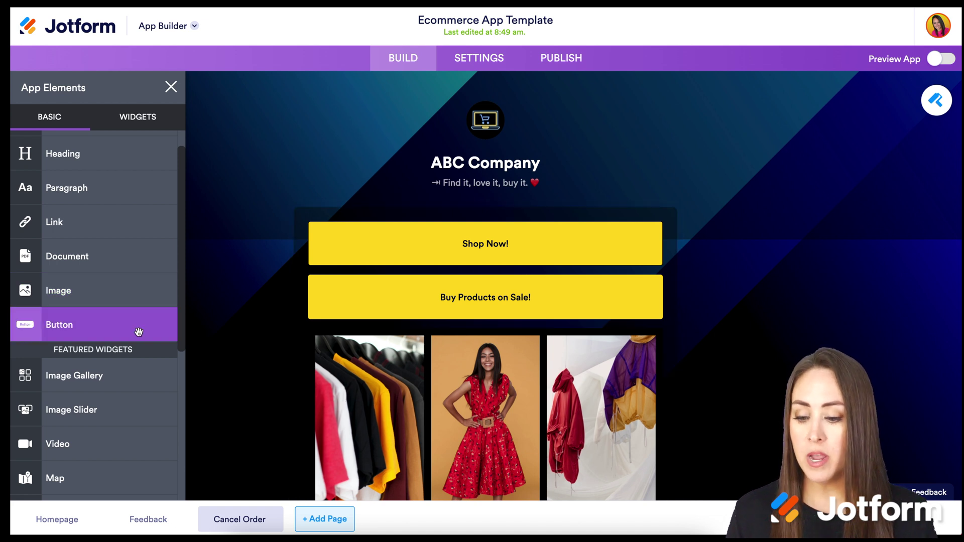
scroll(139, 331, down, 4)
scroll(138, 331, down, 1)
scroll(138, 329, up, 2)
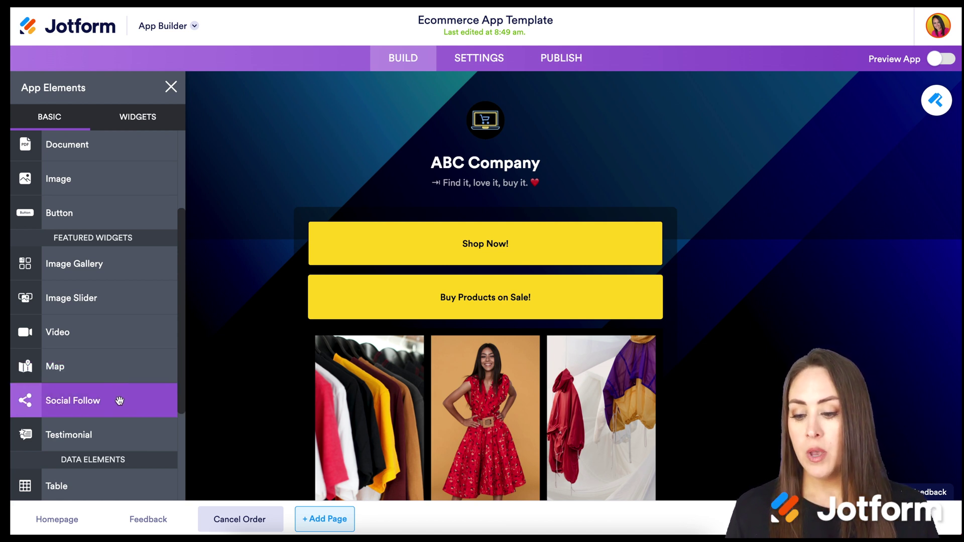
scroll(112, 435, down, 3)
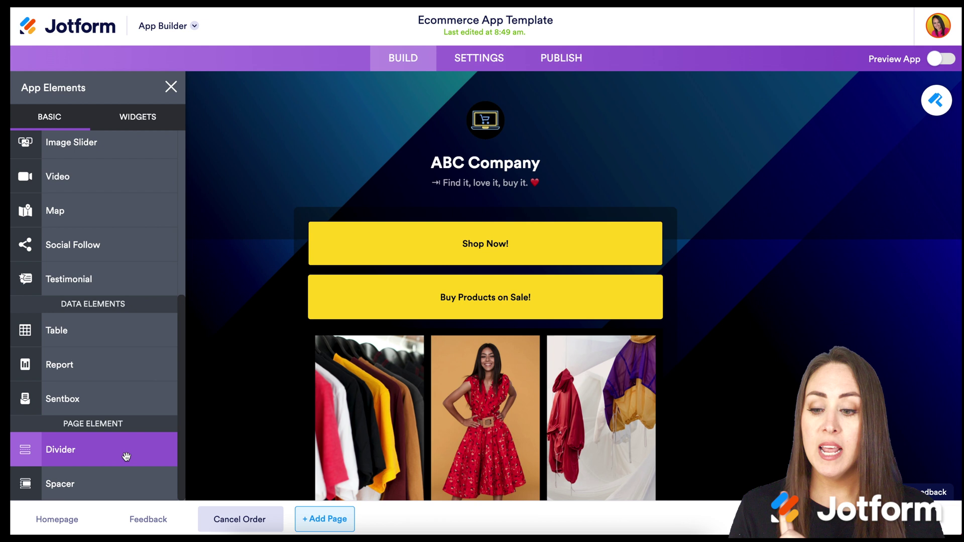
click(146, 121)
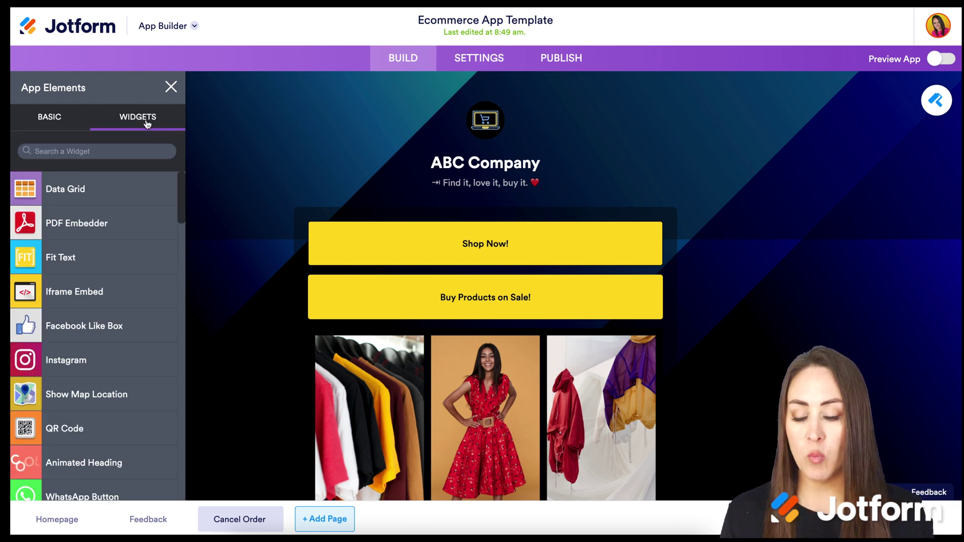
scroll(145, 266, down, 1)
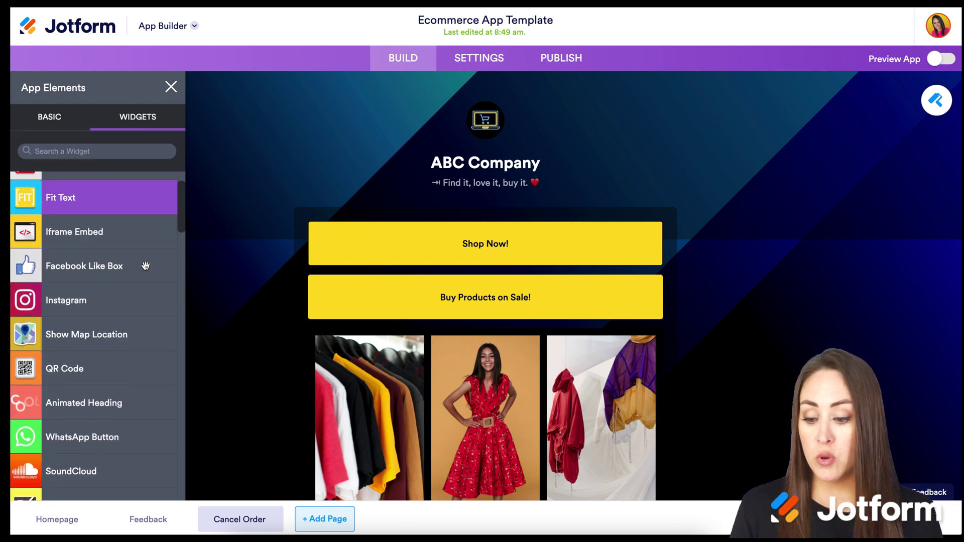
scroll(112, 440, up, 1)
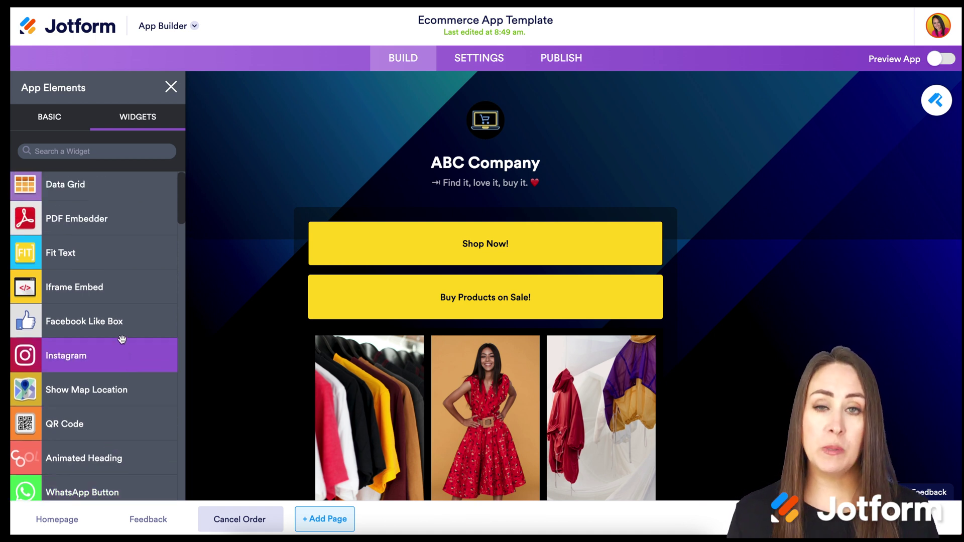
scroll(123, 340, down, 6)
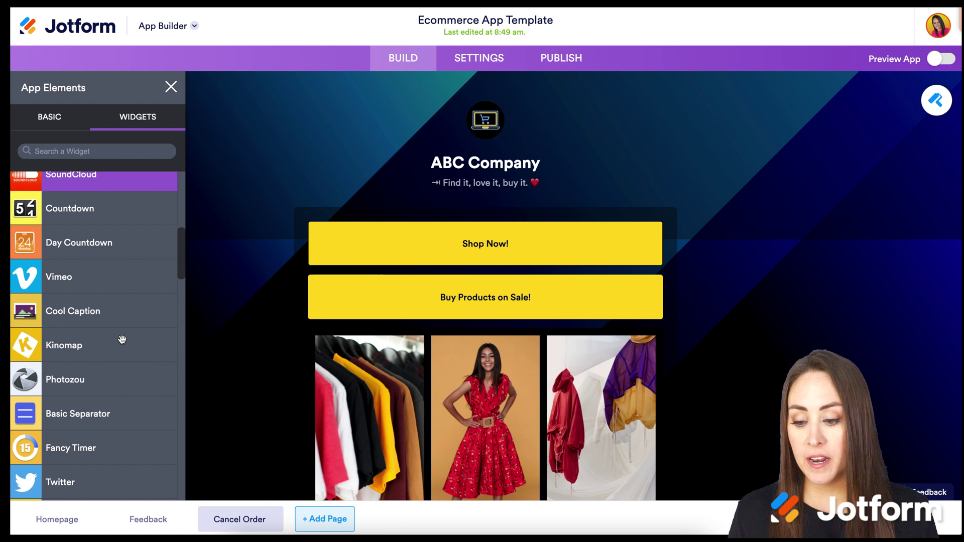
scroll(122, 340, up, 3)
scroll(122, 340, up, 3)
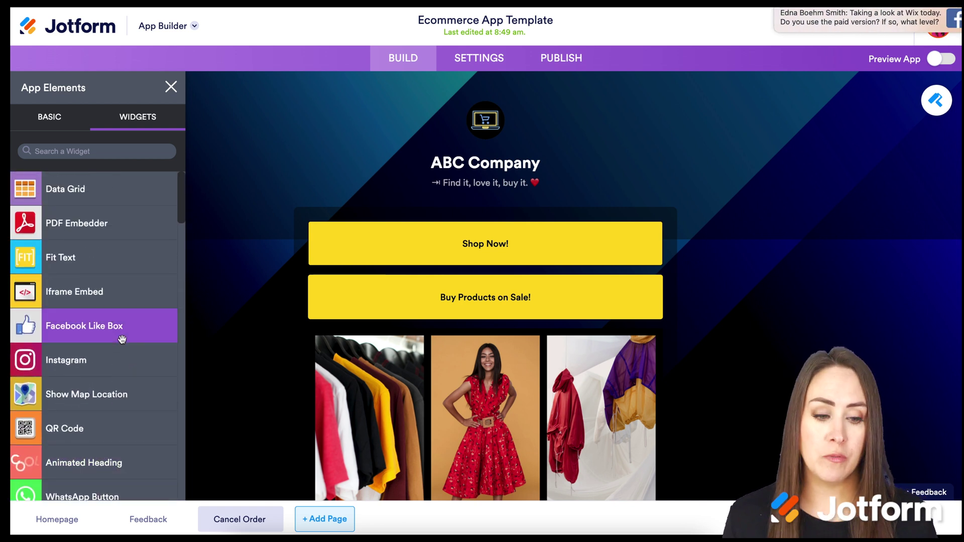
click(55, 121)
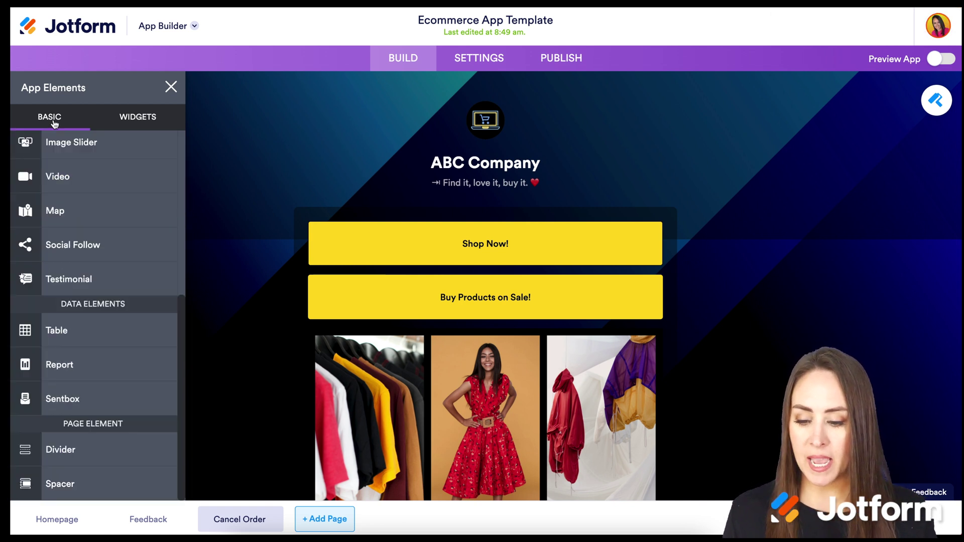
scroll(108, 231, up, 5)
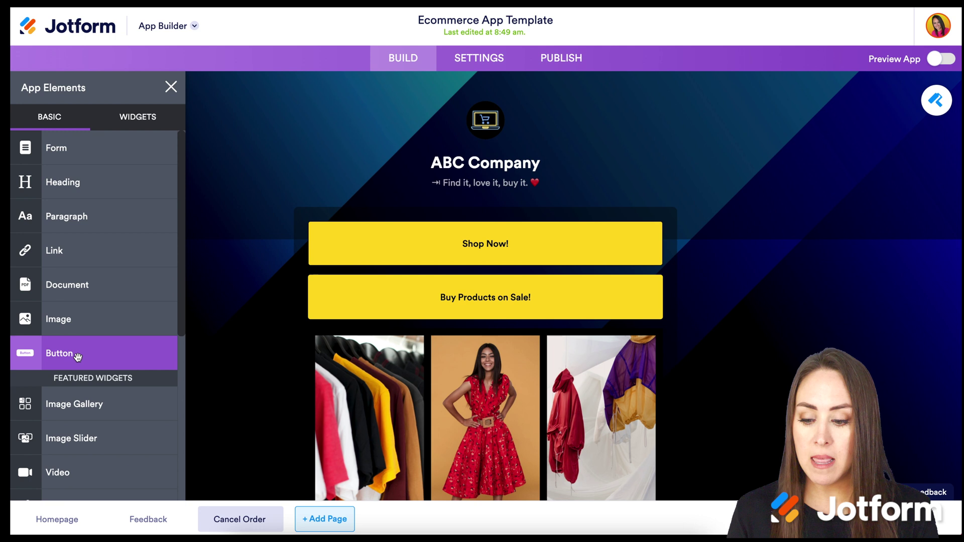
Add a trial Button to the Cancel Order page, check its properties, then delete it
click(108, 349)
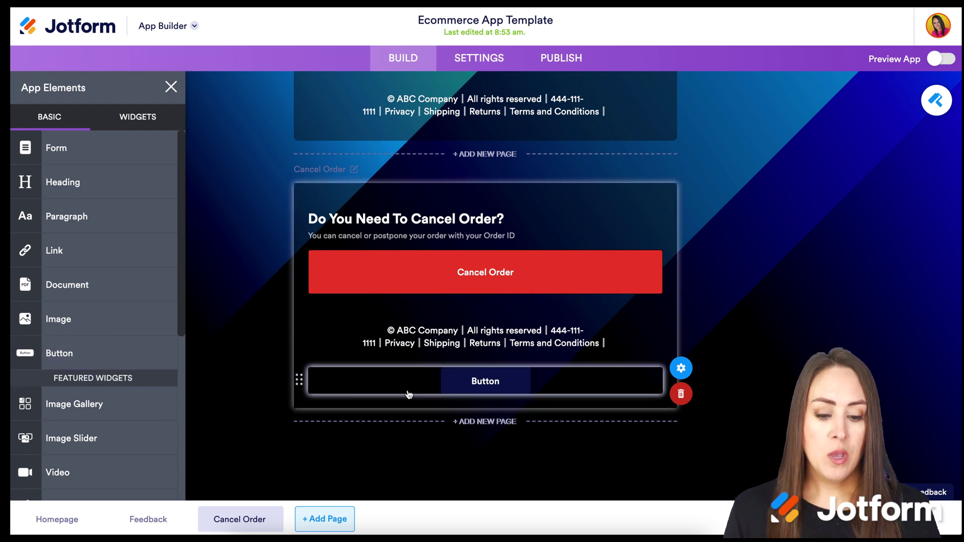
drag(304, 385, 315, 402)
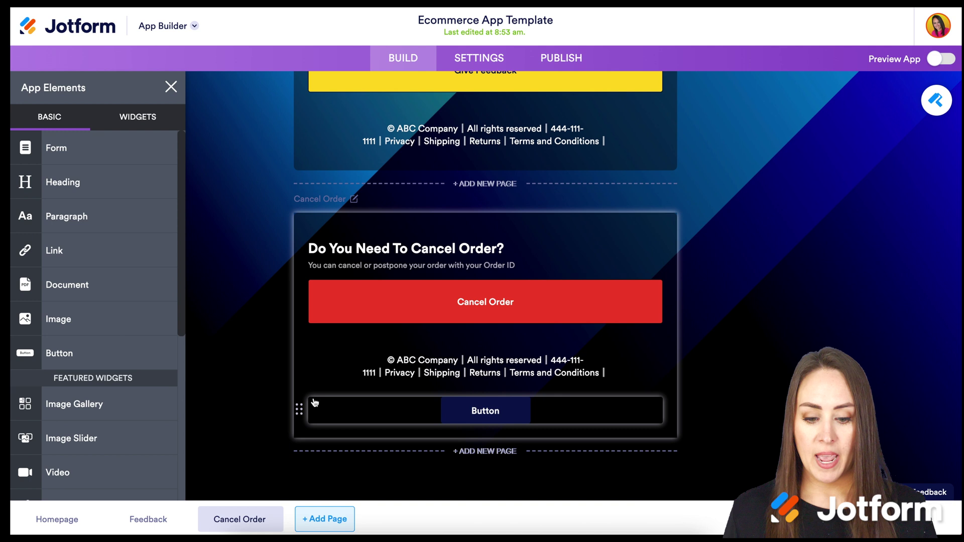
click(605, 409)
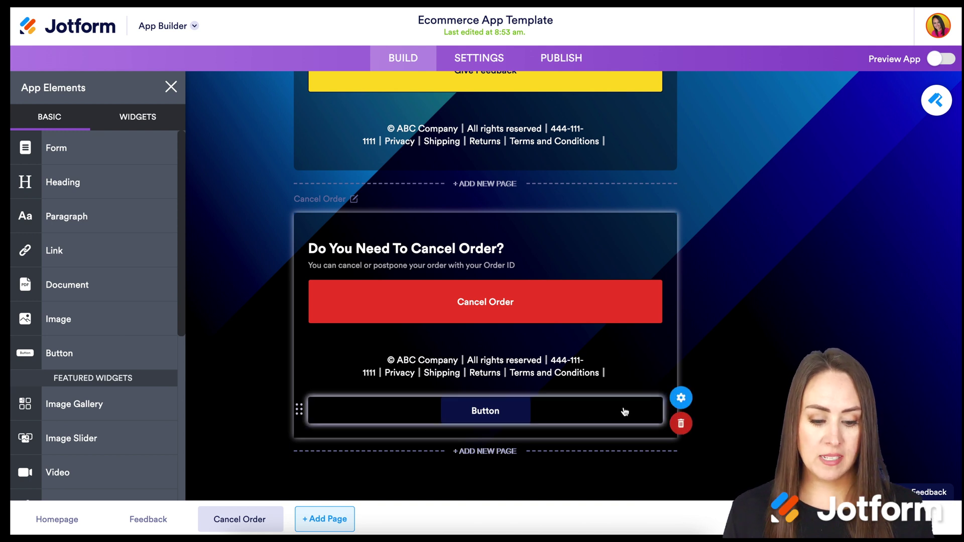
click(684, 399)
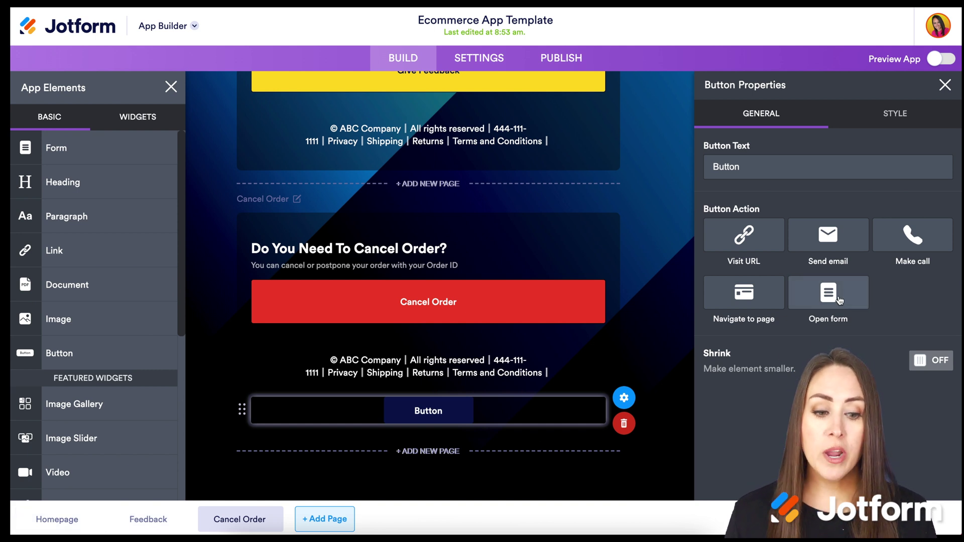
click(628, 430)
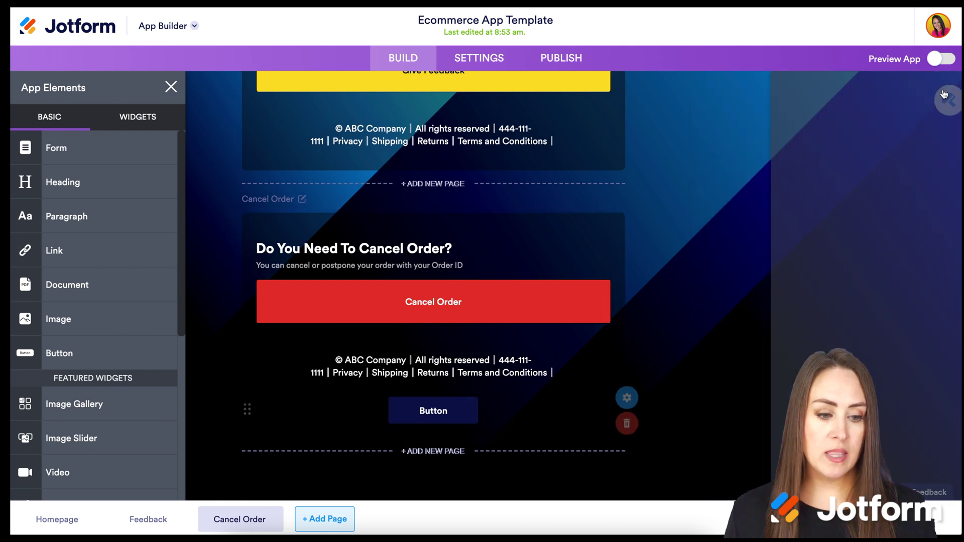
scroll(682, 196, up, 20)
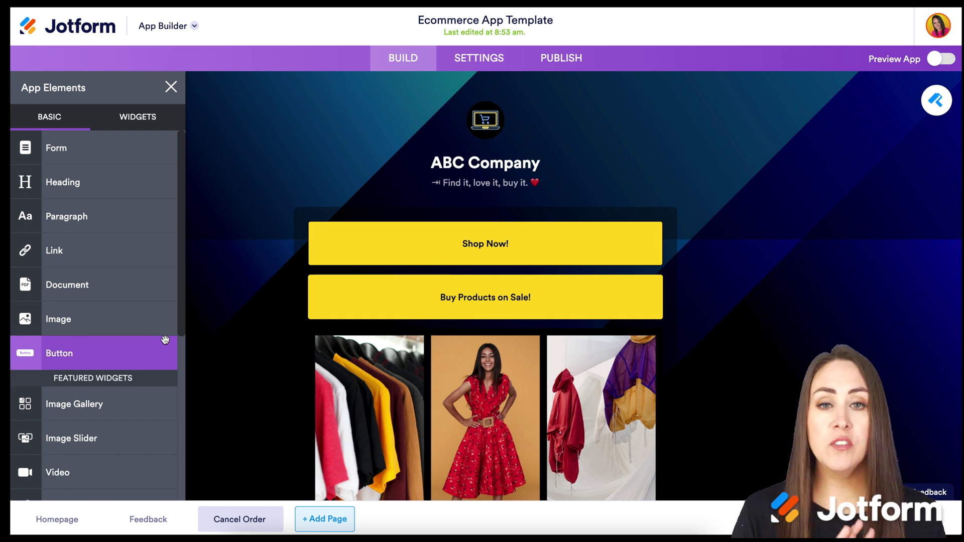
Drag a Button element onto the Homepage beneath 'Buy Products on Sale!', above the product images
drag(69, 349, 475, 340)
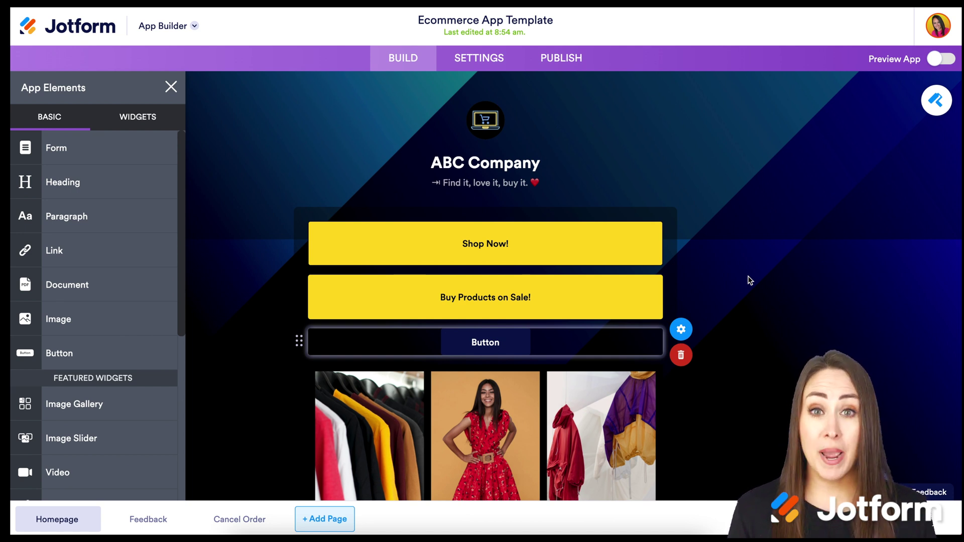
Browse App Designer layouts like All Shrinked, Left Aligned and Right Aligned, keeping Default
click(935, 103)
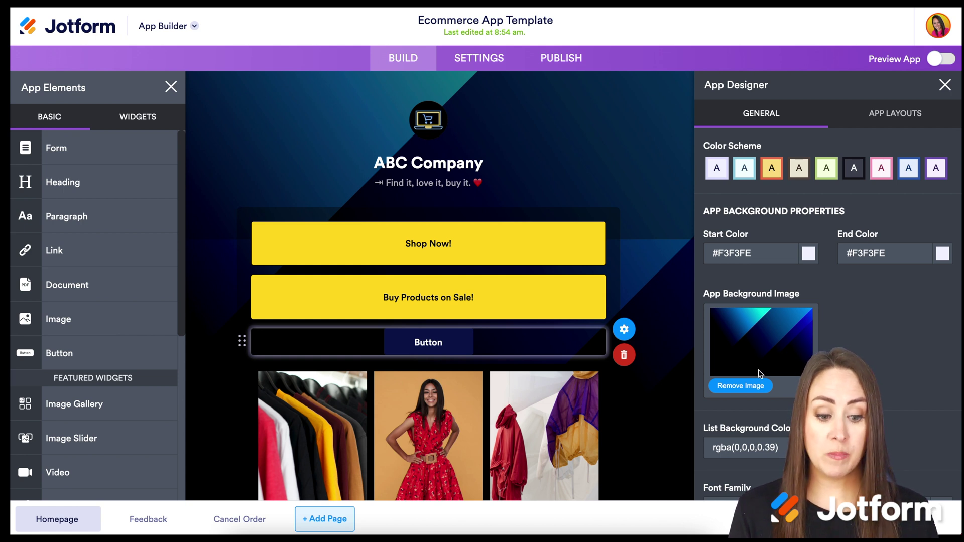
scroll(797, 374, down, 1)
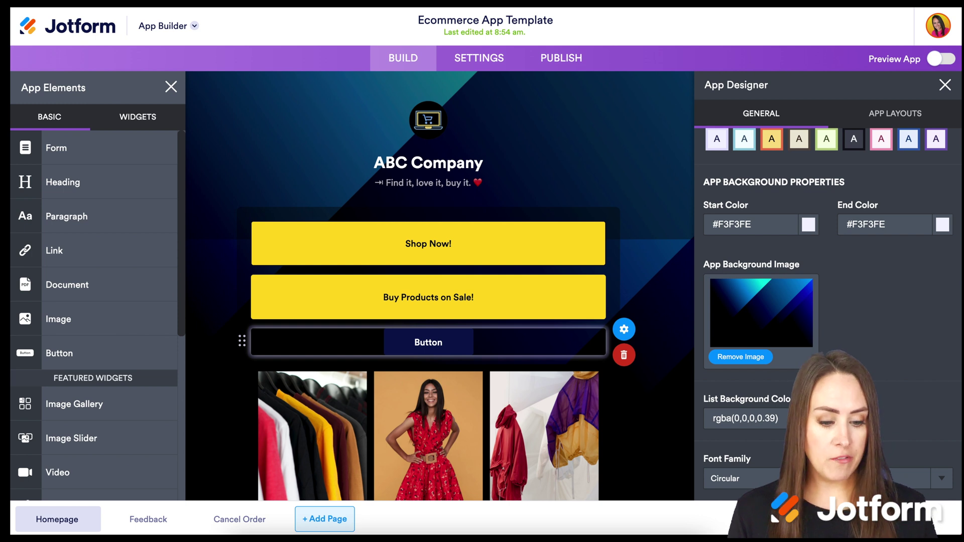
scroll(875, 240, up, 1)
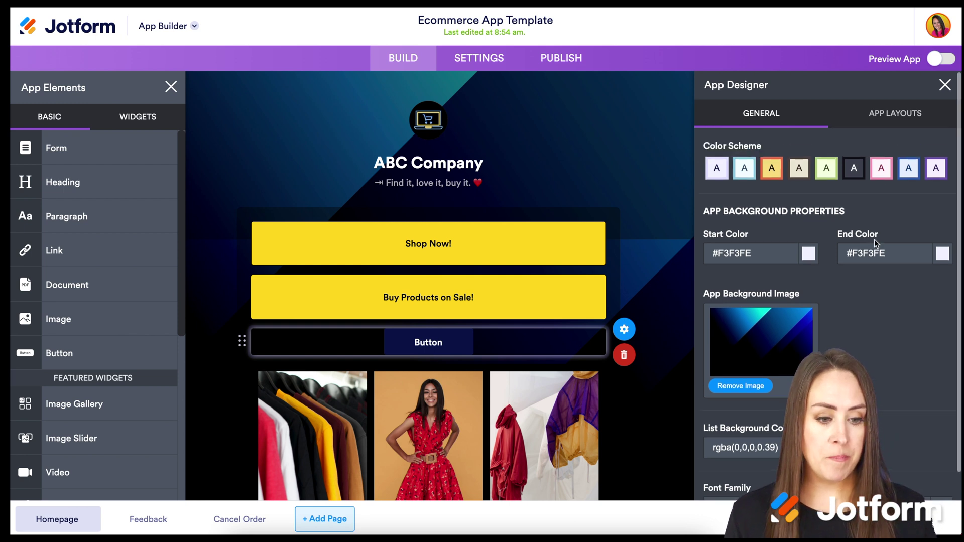
click(896, 119)
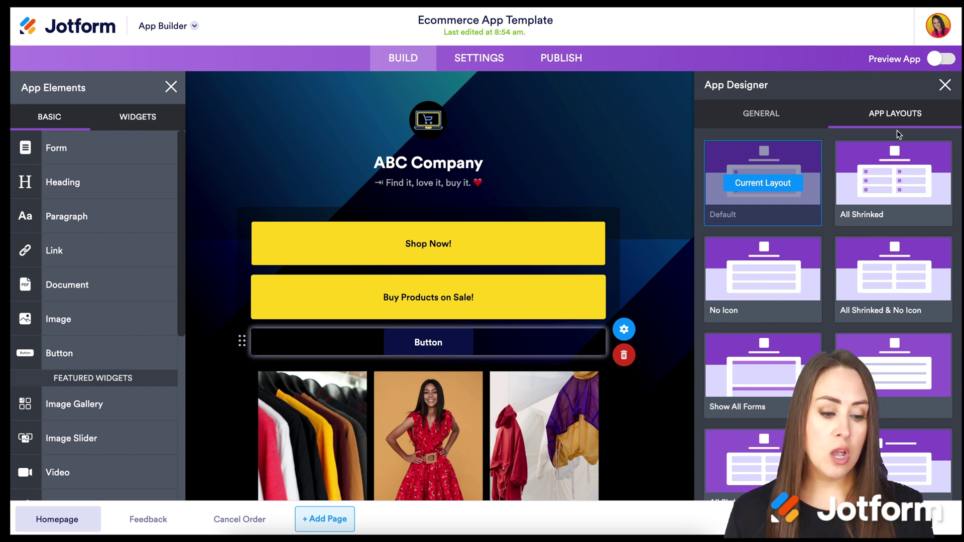
scroll(882, 288, down, 5)
mouse_move(901, 342)
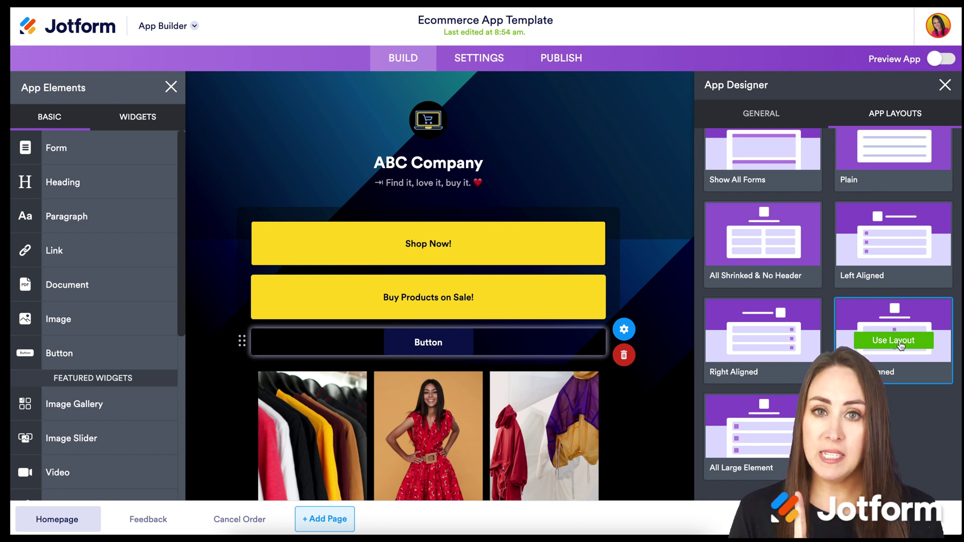
Check the app's Status options, leaving it Enabled, then go to App Name & Icon
click(492, 67)
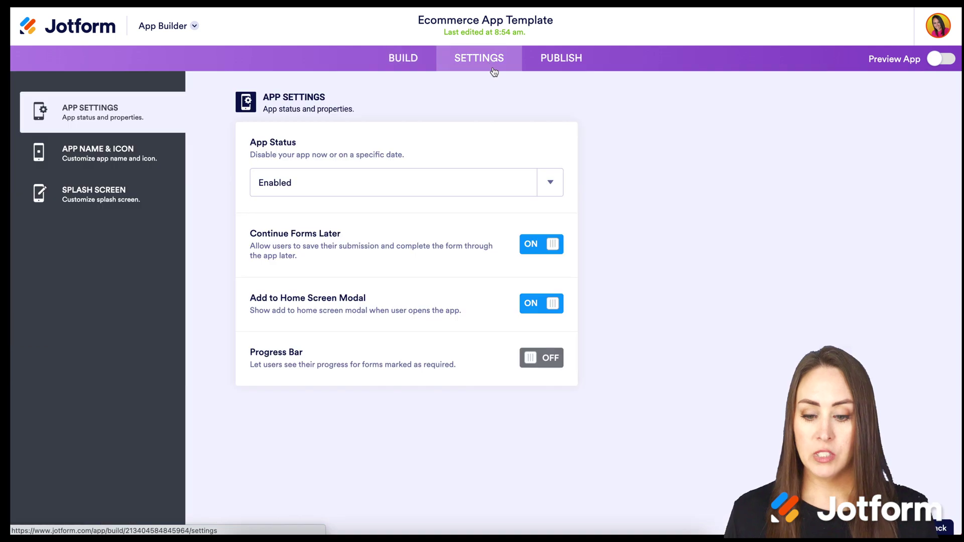
click(408, 190)
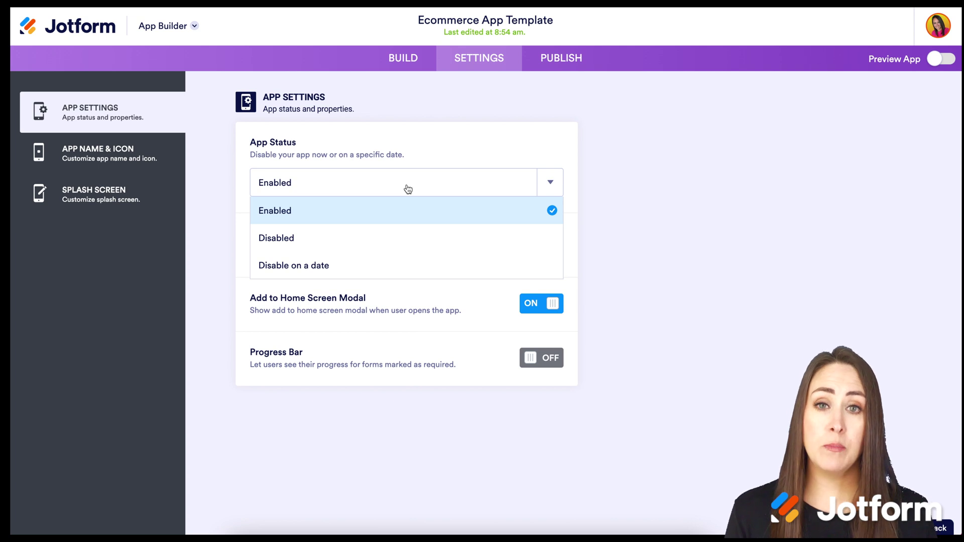
click(408, 189)
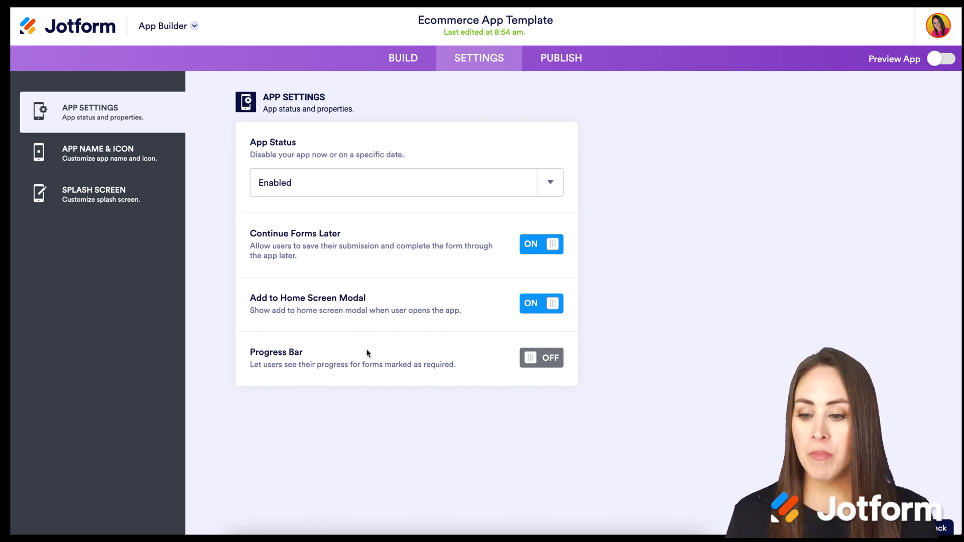
click(84, 154)
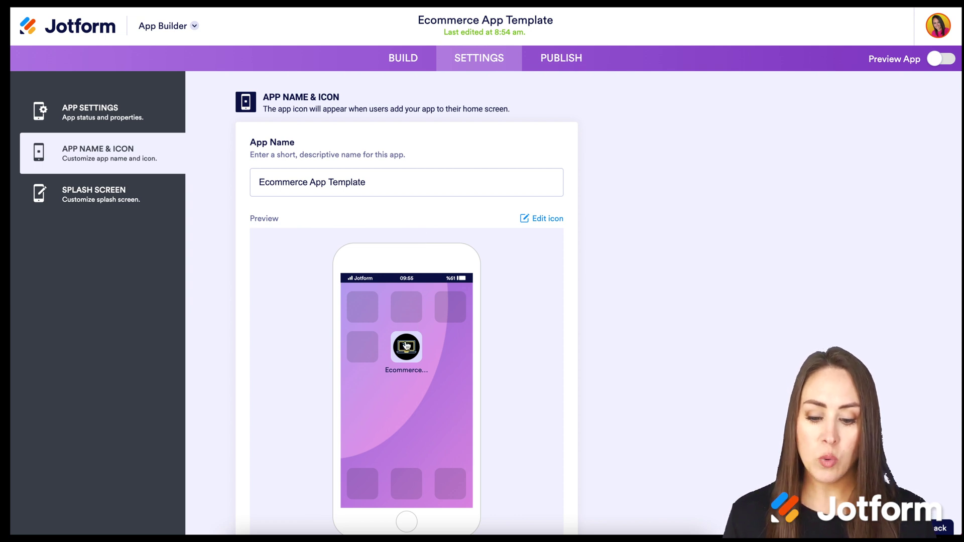
Review the icon options (color #0A1551, background #DFDFFF), then show the Splash Screen settings
click(541, 224)
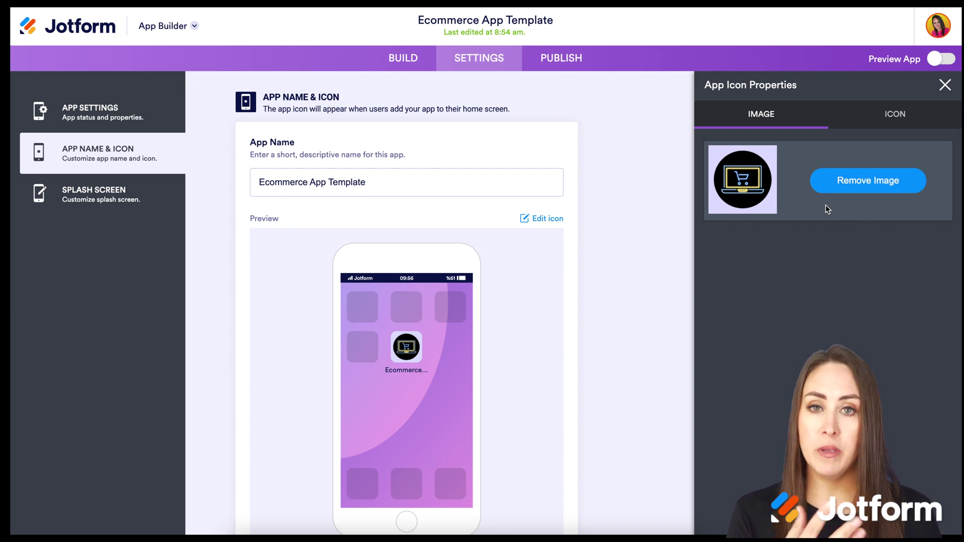
click(897, 121)
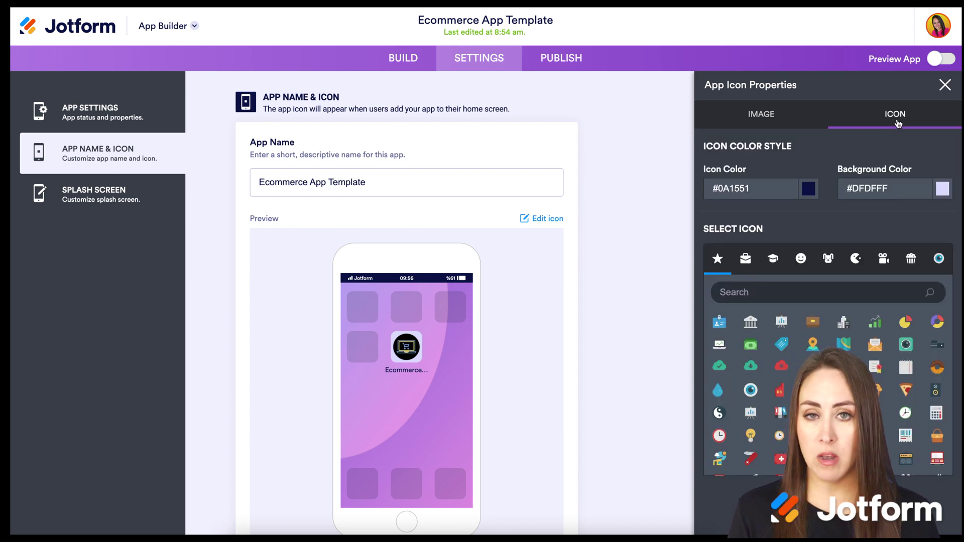
click(119, 203)
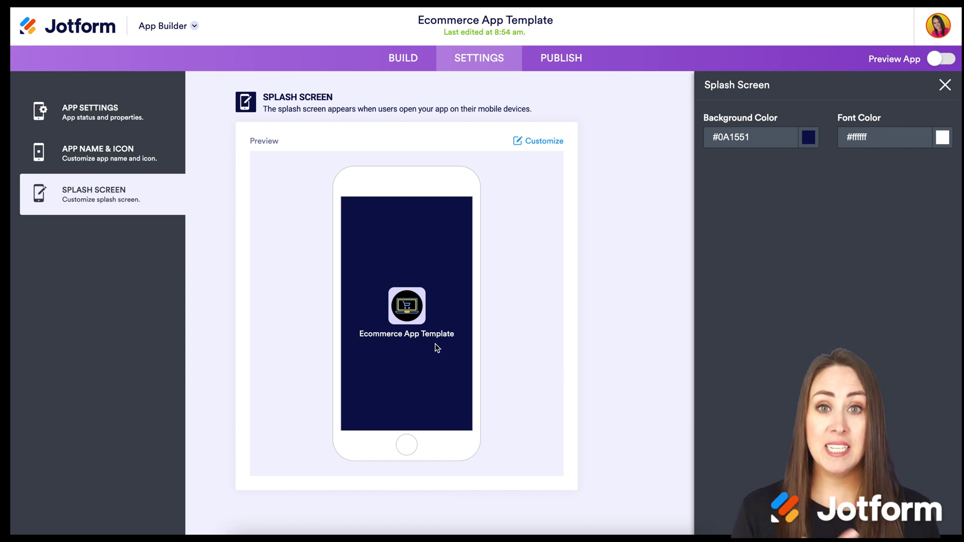
Switch to the Publish tab to see the app's share link and QR code options
click(563, 59)
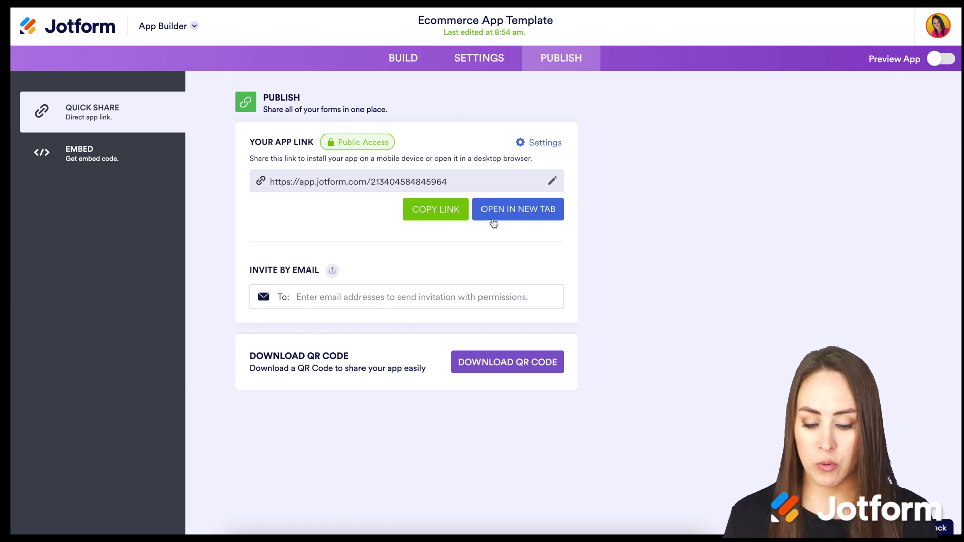
Launch the published ABC Company app in a new browser tab
click(517, 211)
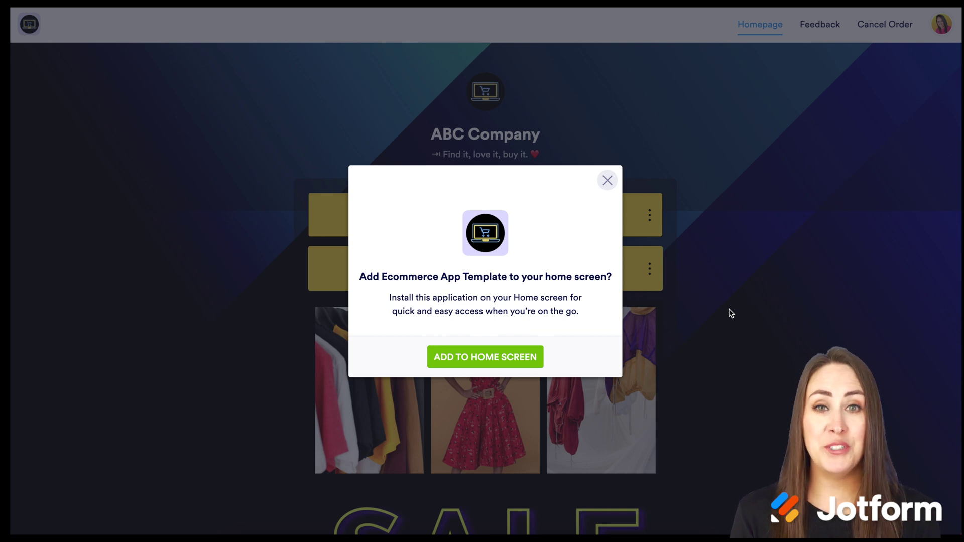
Close the add-to-home-screen prompt, scroll the homepage, then visit Feedback and Cancel Order
click(608, 181)
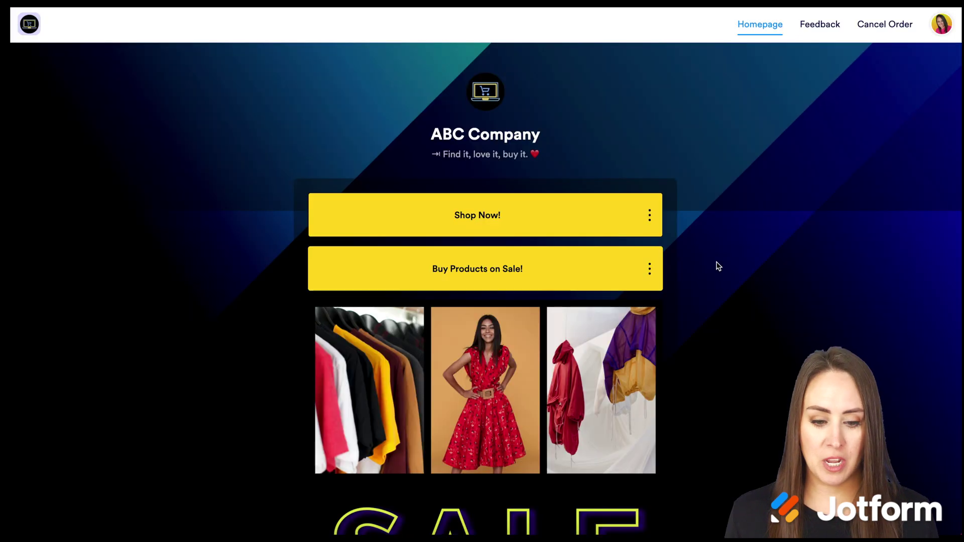
scroll(721, 327, down, 8)
scroll(721, 327, down, 1)
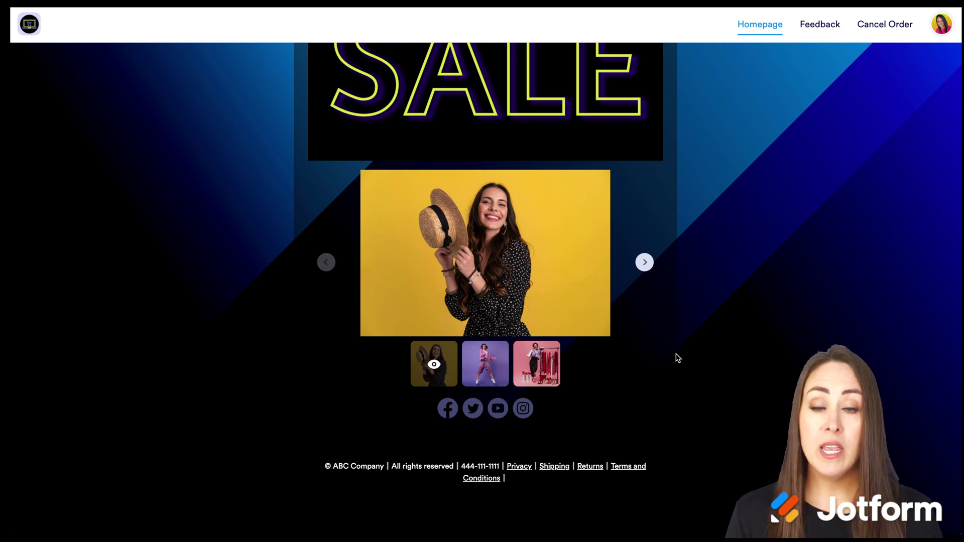
click(828, 31)
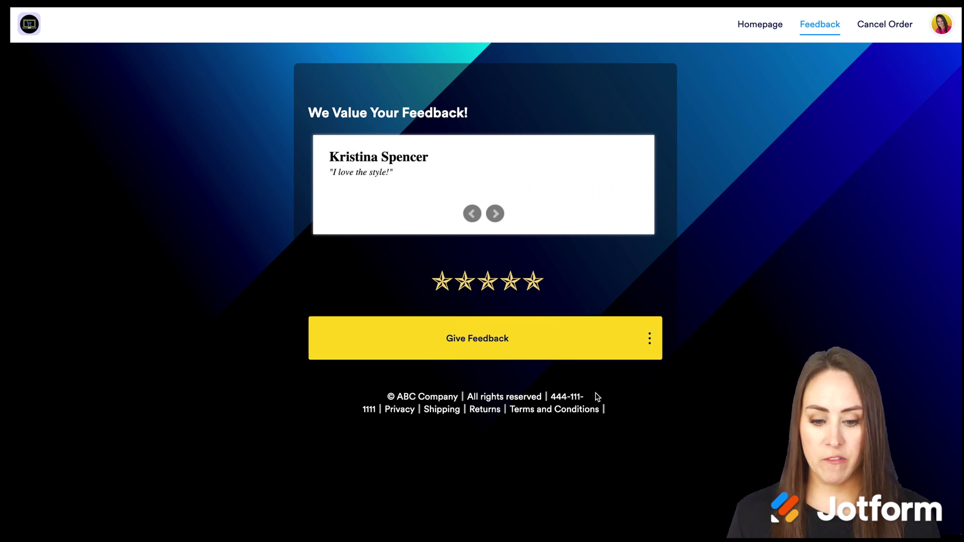
click(873, 31)
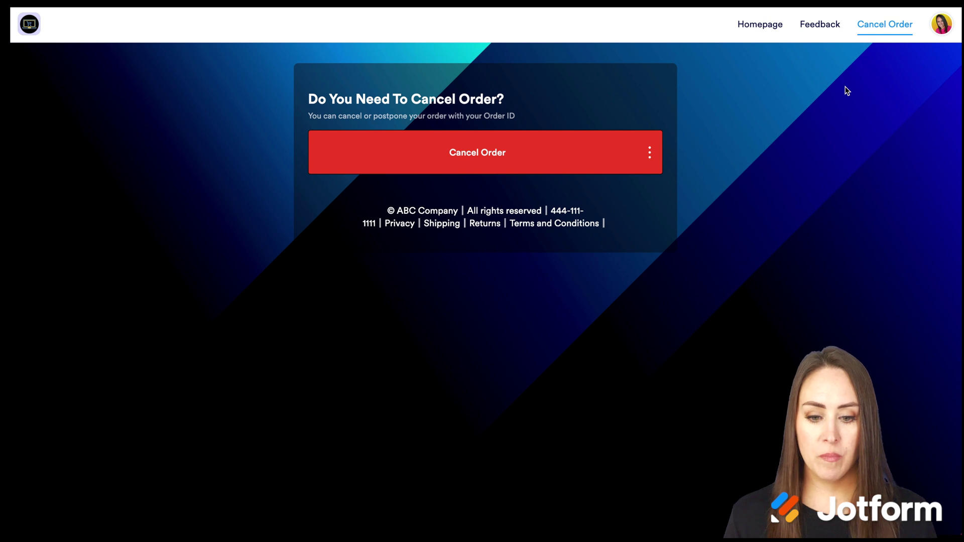